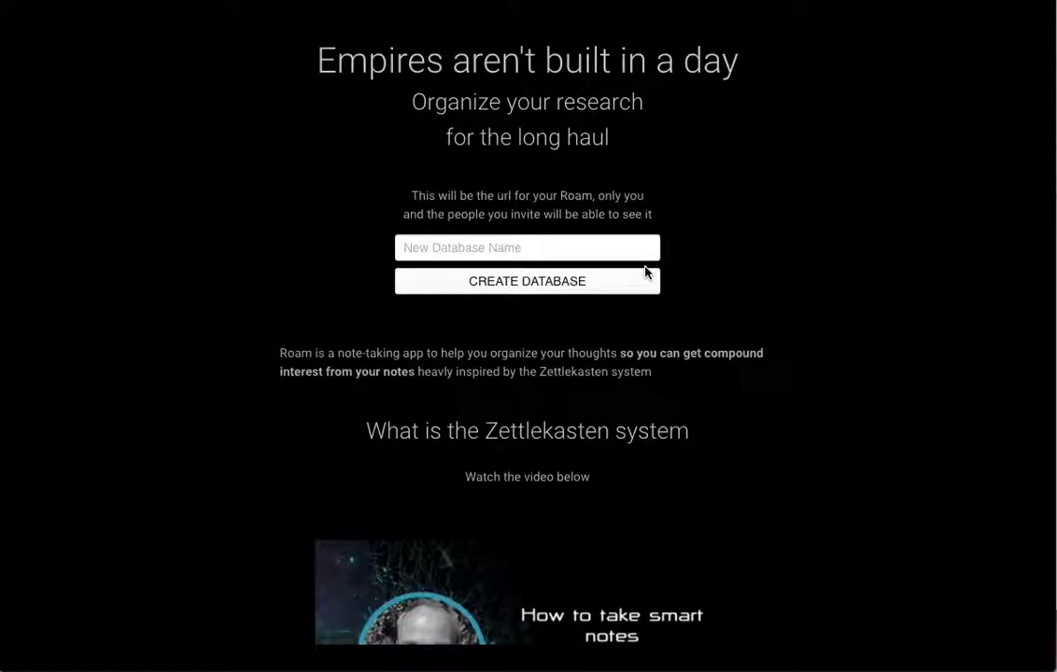
Create a new database named with the owner's first name followed by 2.
click(506, 244)
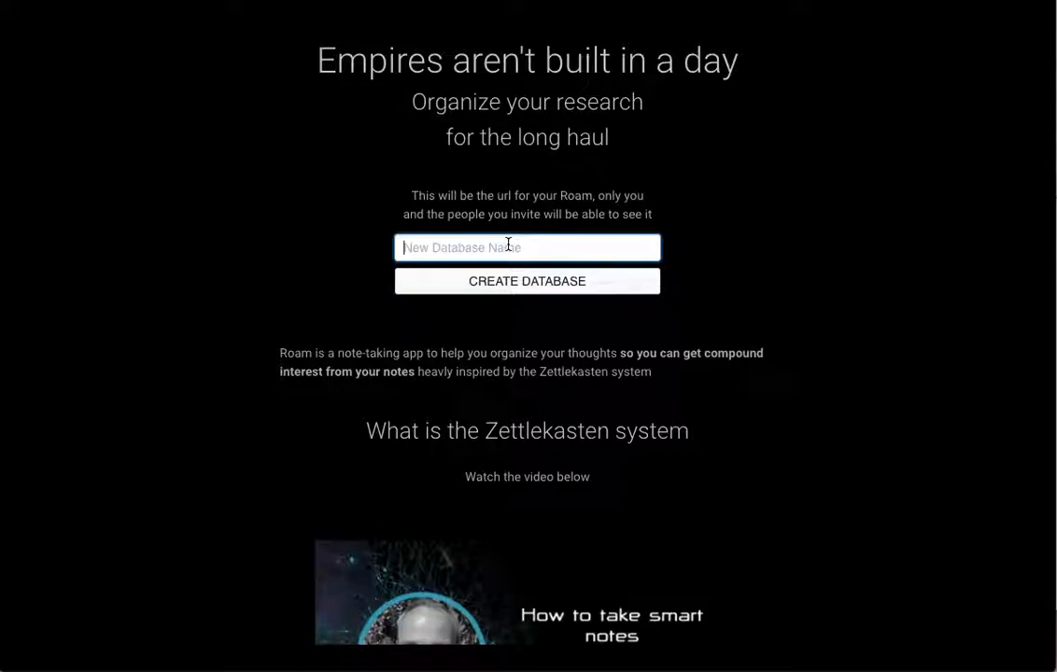
text(conor)
key(Return)
key(BackSpace)
key(BackSpace)
key(BackSpace)
key(BackSpace)
key(BackSpace)
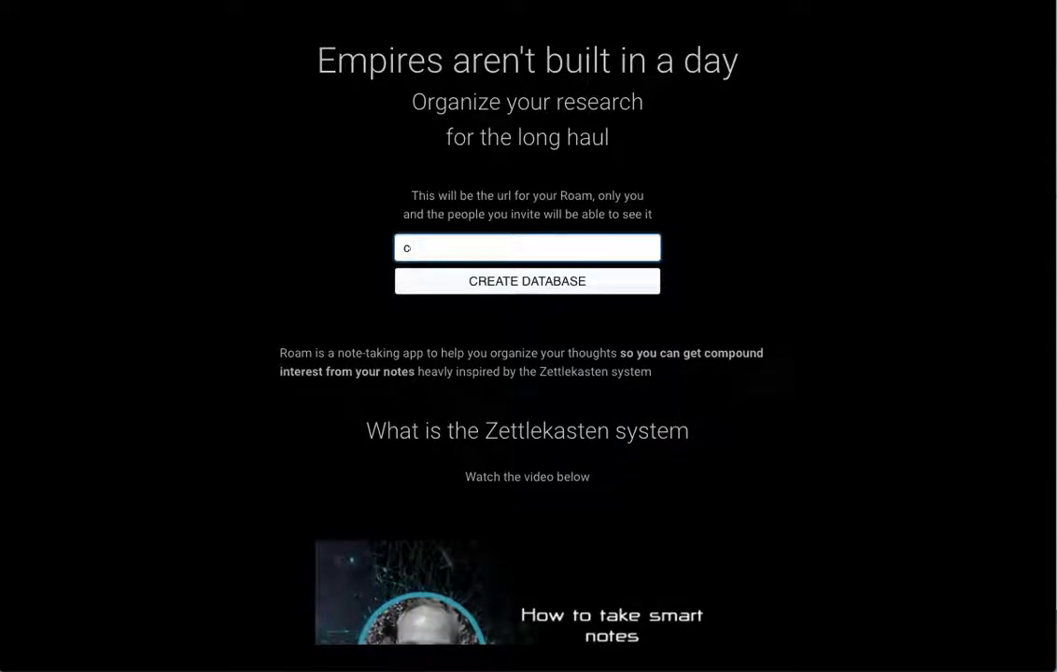
text(conor2)
key(Return)
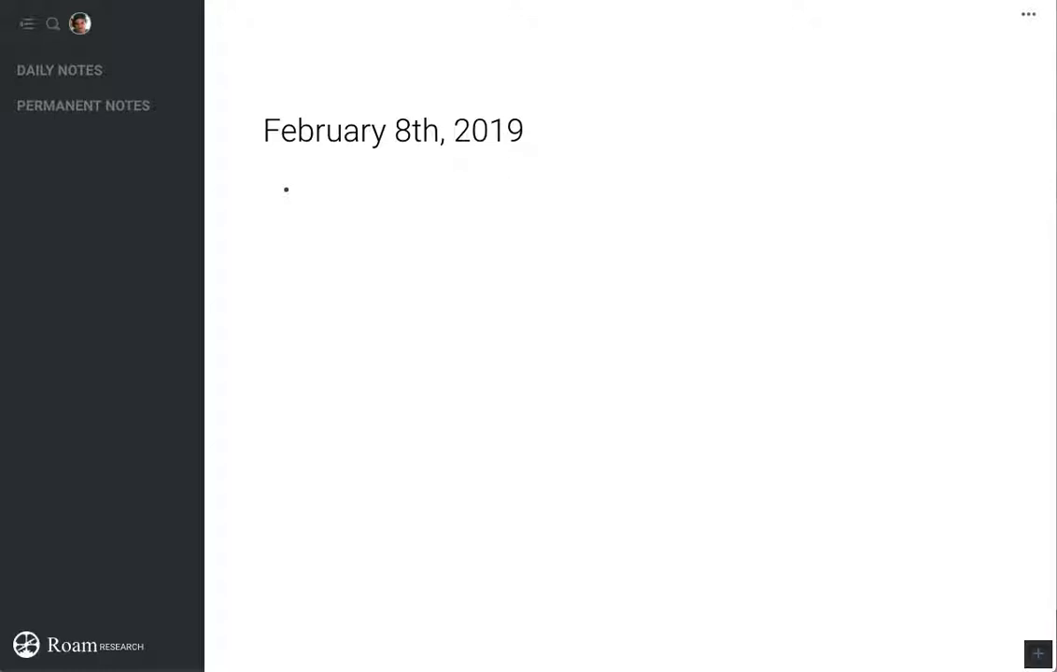
click(357, 185)
text(Roam)
key(Return)
key(Tab)
key(shift+Tab)
key(BackSpace)
key(Return)
key(Tab)
key(shift+Tab)
key(Return)
text(thes)
key(BackSpace)
key(BackSpace)
key(BackSpace)
key(BackSpace)
key(BackSpace)
key(BackSpace)
key(BackSpace)
key(BackSpace)
key(BackSpace)
key(BackSpace)
Create two top-level bullets in the daily note, "Temporary Notes" and "Permanent Notes".
text(Temporary NOtes)
key(BackSpace)
key(BackSpace)
key(BackSpace)
key(BackSpace)
text(ote)
key(Return)
text(Permanent NOtes)
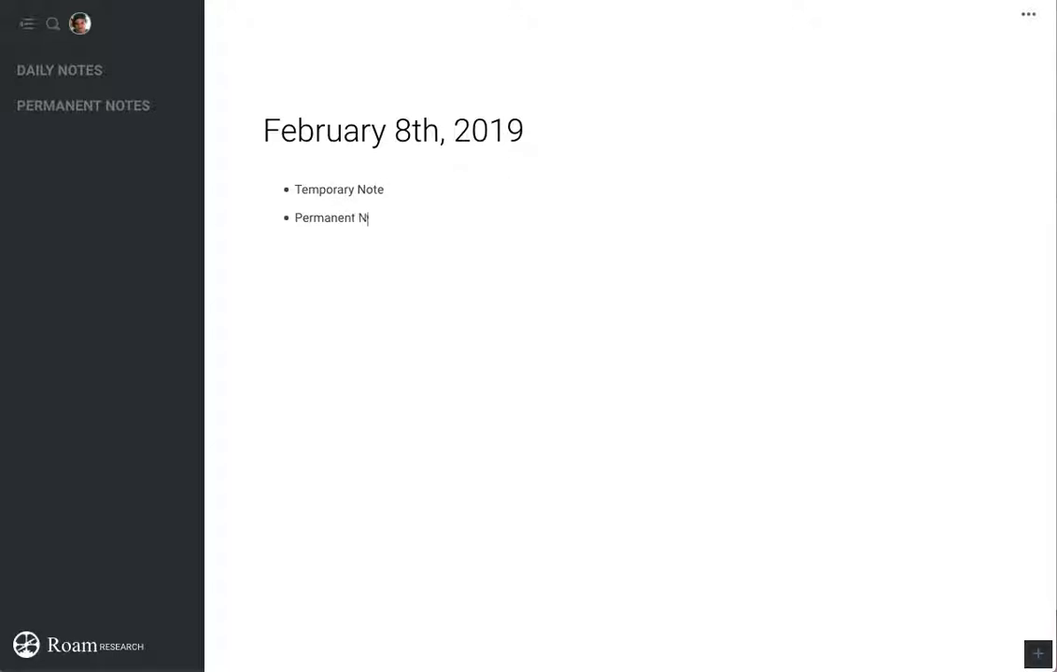
key(BackSpace)
key(BackSpace)
key(BackSpace)
key(BackSpace)
text(otes)
key(Up)
text(s)
Nest the bullets "Quick thoughts" and "Meeting notes" under Temporary Notes.
key(Return)
key(Tab)
text(Quick thoughts)
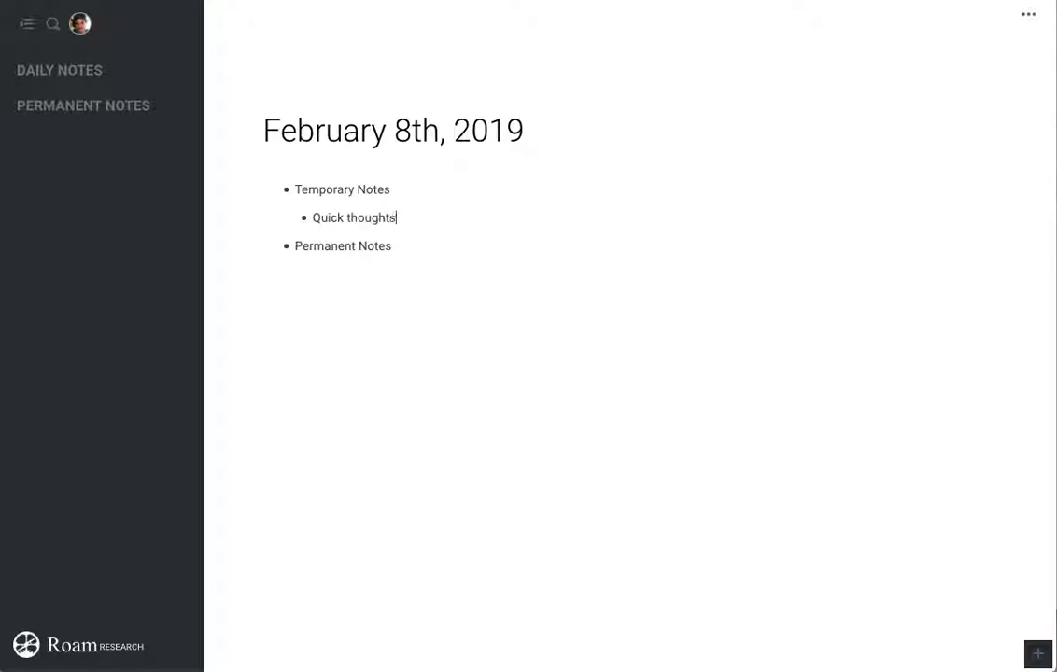
key(Return)
text(Meeting notes)
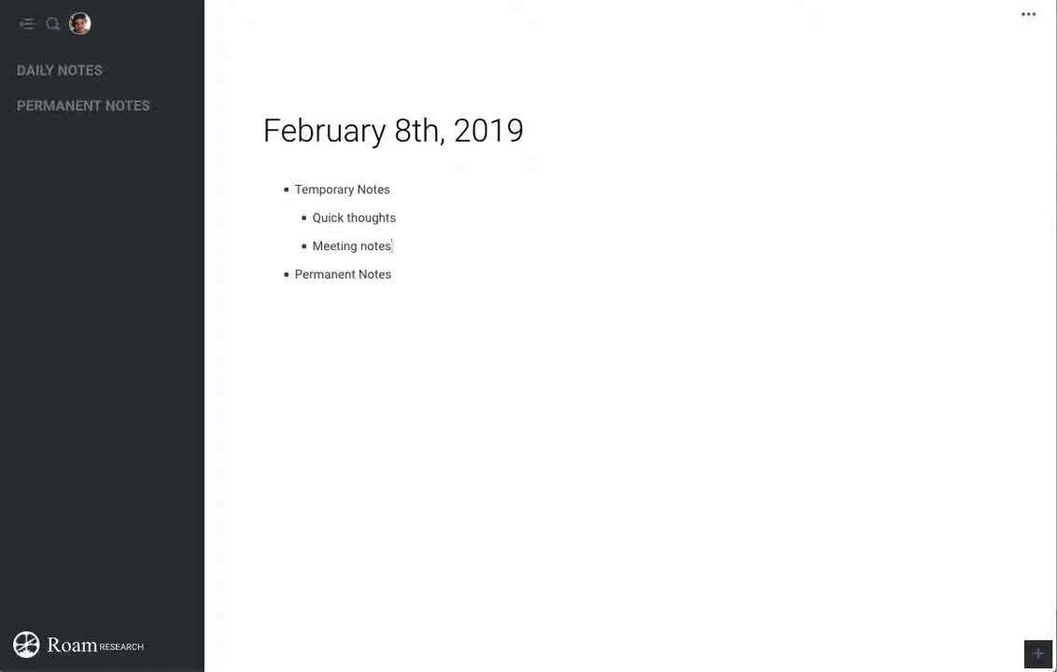
key(Down)
key(Up)
key(Return)
key(Tab)
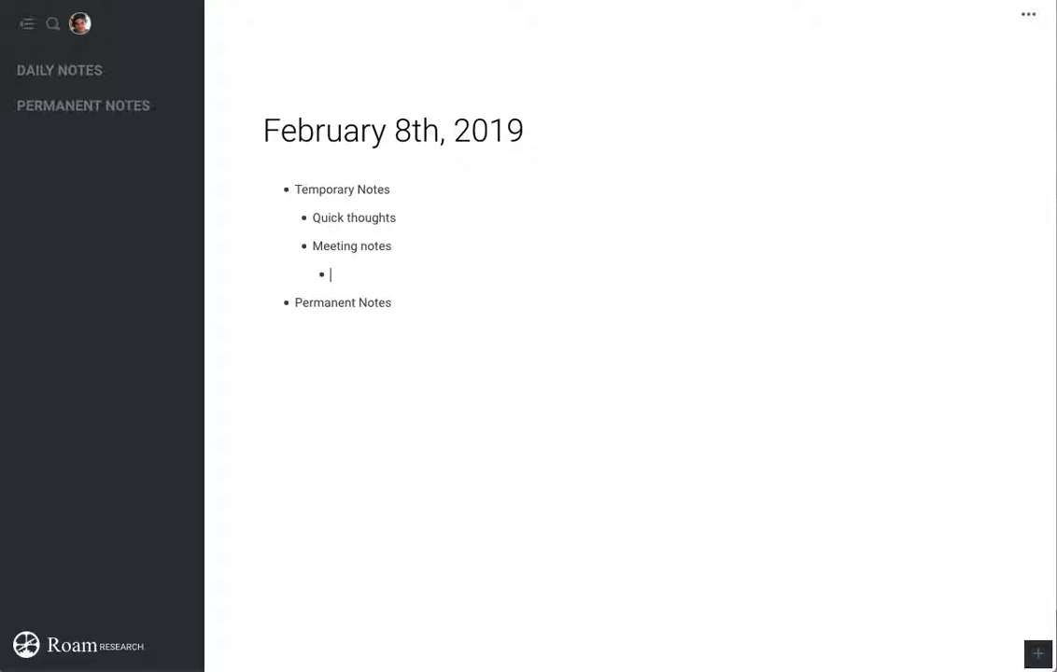
key(BackSpace)
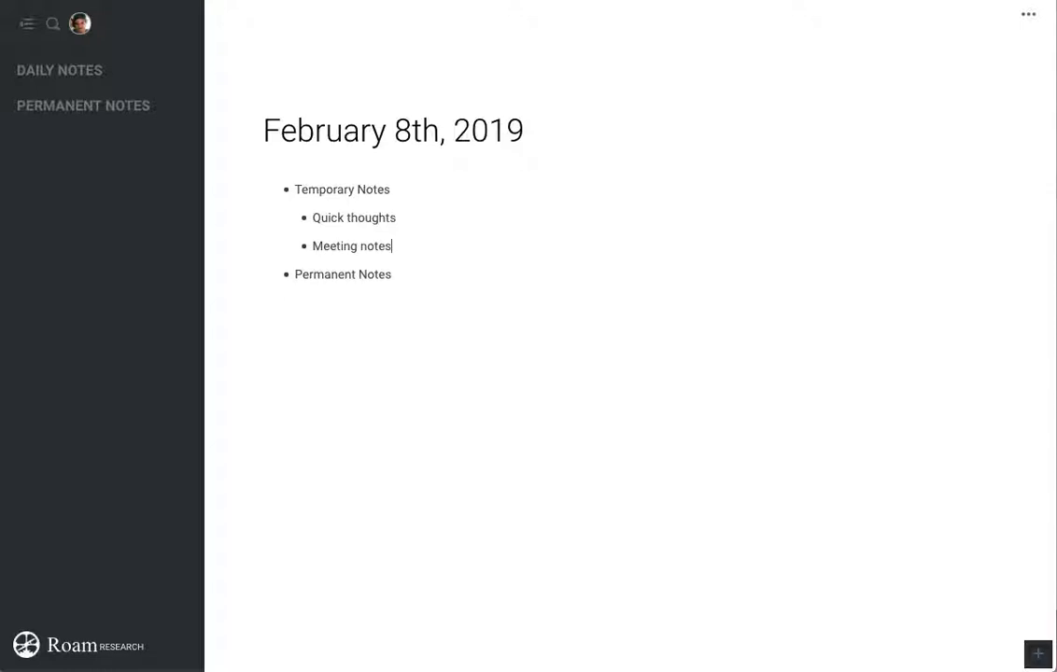
Add a bullet reading "Example" nested under Permanent Notes.
click(392, 275)
key(Return)
key(Tab)
key(shift+Tab)
key(Tab)
text(Example)
Add a bullet nested under Example that reads "Luhman created the Zettlekasten".
key(Return)
key(Tab)
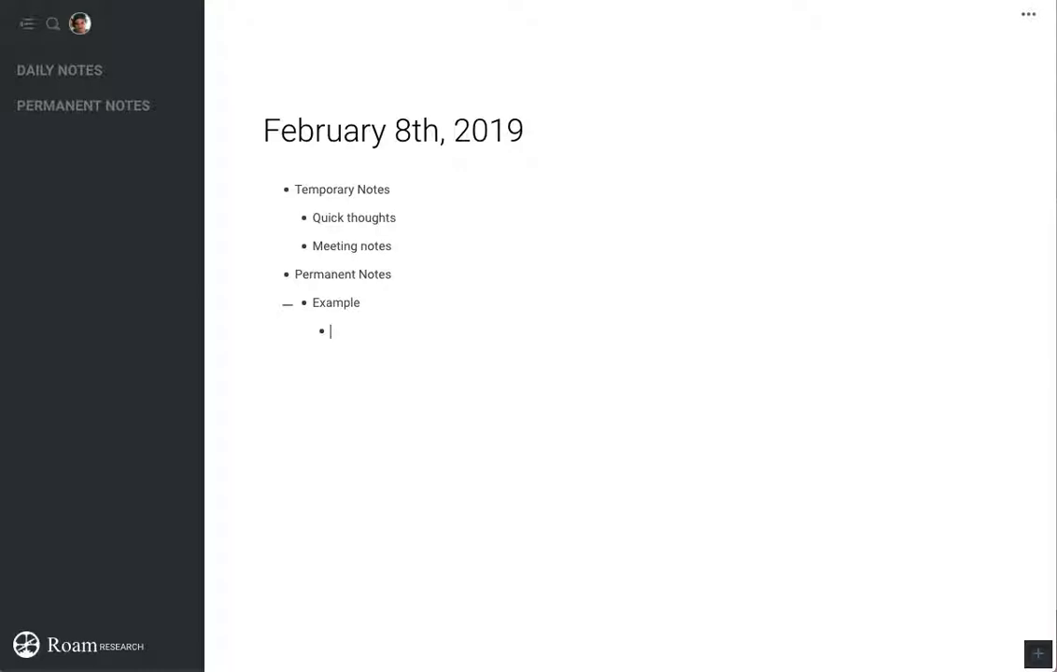
text(Luhman created the Zettlekasten)
Nest a page link to "The Zettlekasten Method" under the Luhman bullet, followed by an empty bullet.
key(Return)
key(Tab)
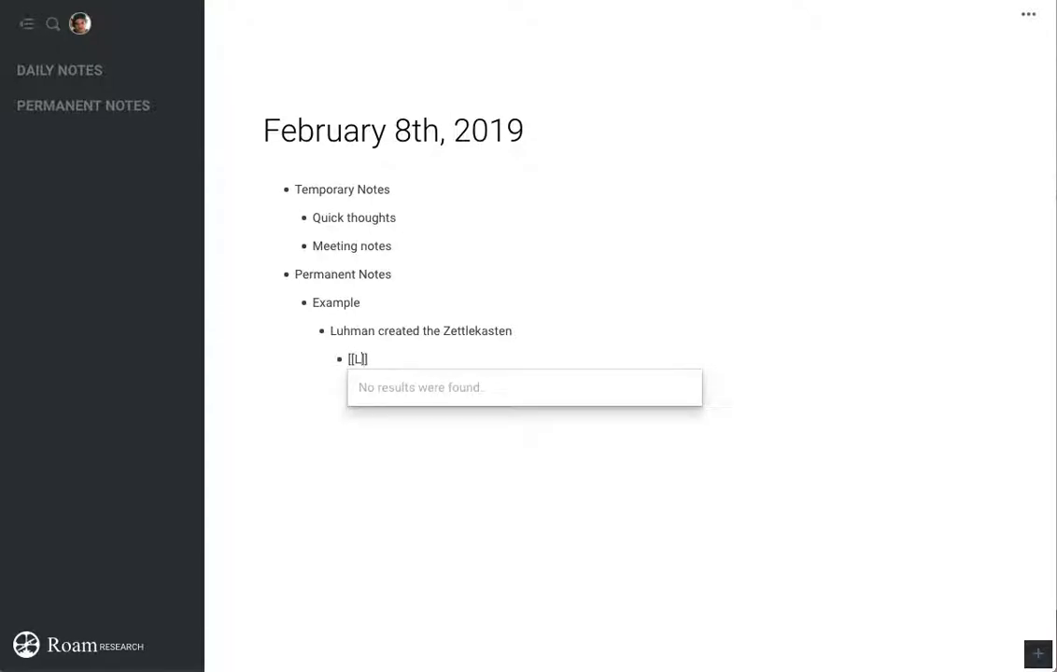
text(The)
key(BackSpace)
key(BackSpace)
key(BackSpace)
key(BackSpace)
text(The Zettlekasten)
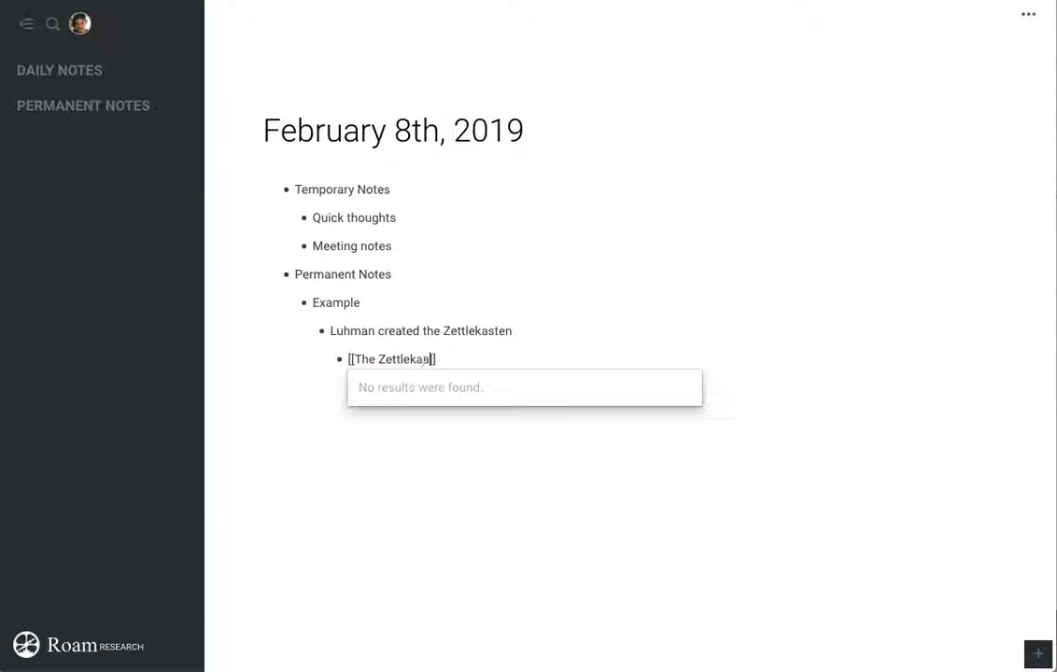
text( Method)
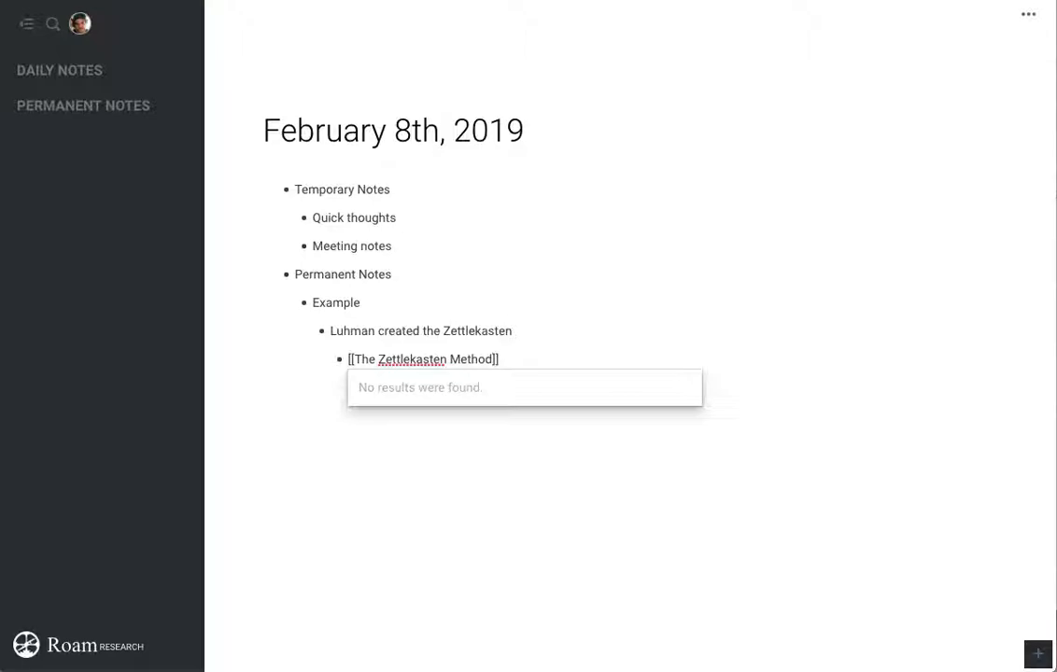
key(End)
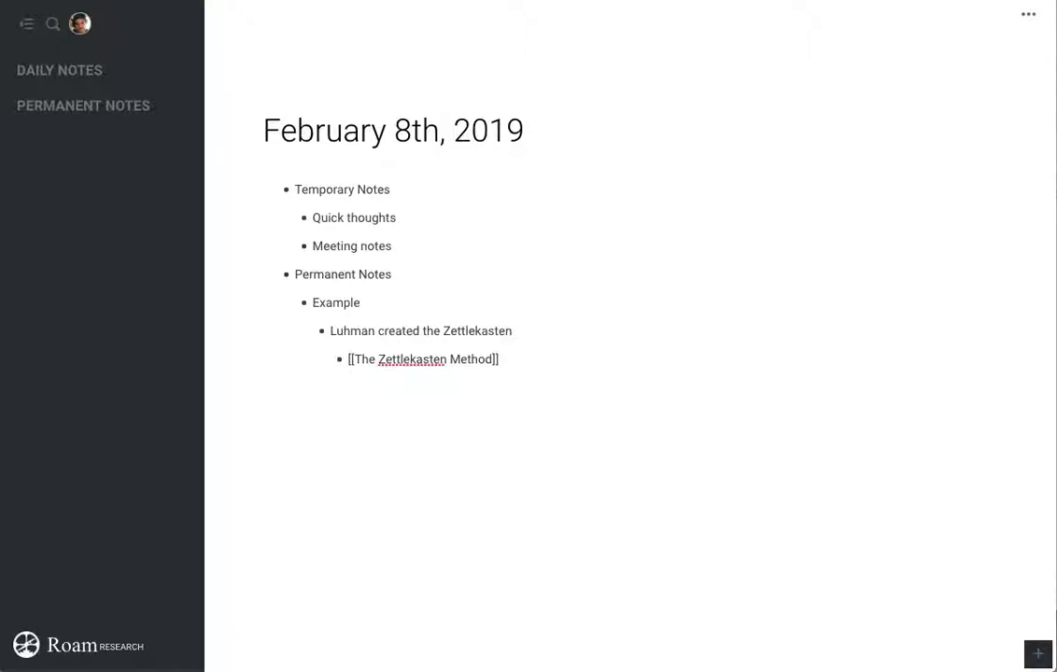
key(Return)
key(Up)
key(Down)
key(Up)
key(Up)
key(Up)
key(Down)
key(Down)
key(Down)
key(Up)
key(Up)
key(Up)
key(Up)
key(Down)
key(Down)
key(Down)
key(Down)
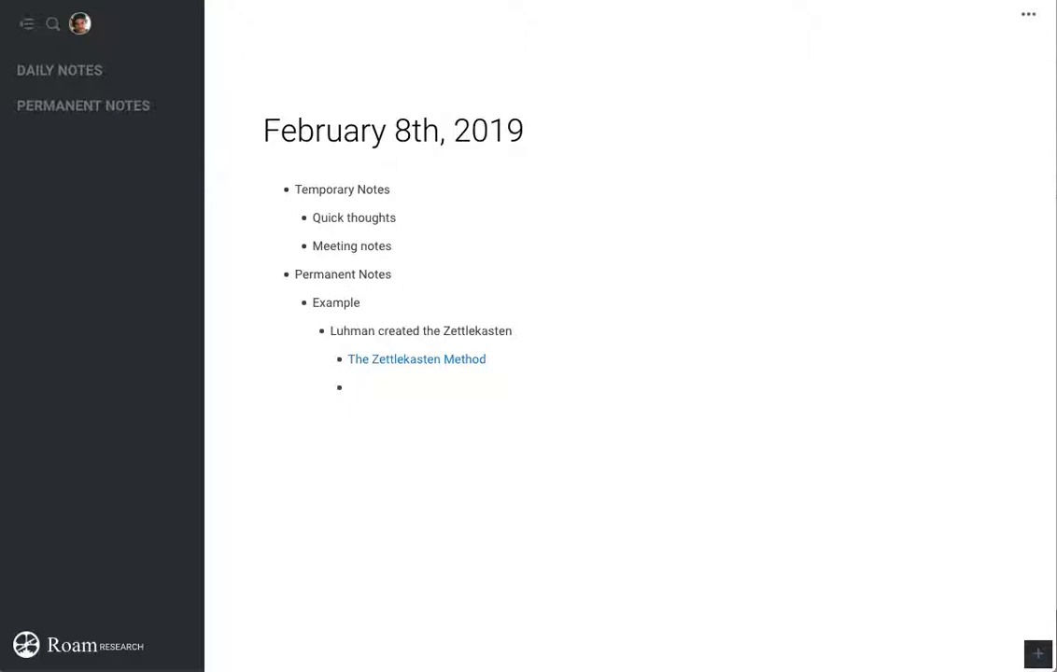
key(Up)
key(Right)
key(Right)
key(Right)
key(Right)
key(Right)
key(Right)
key(Down)
Open The Zettlekasten Method in a floating window beside the outline and write "A system for organizing research created by the German Sociologist Niklas Luhman".
shift+click(411, 370)
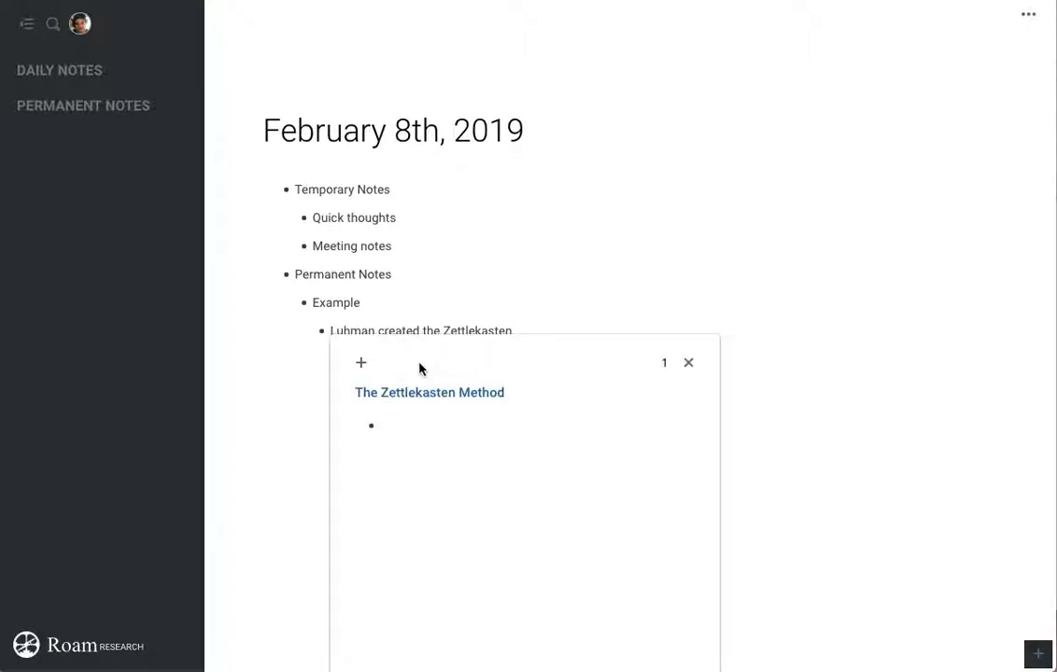
drag(479, 349, 663, 113)
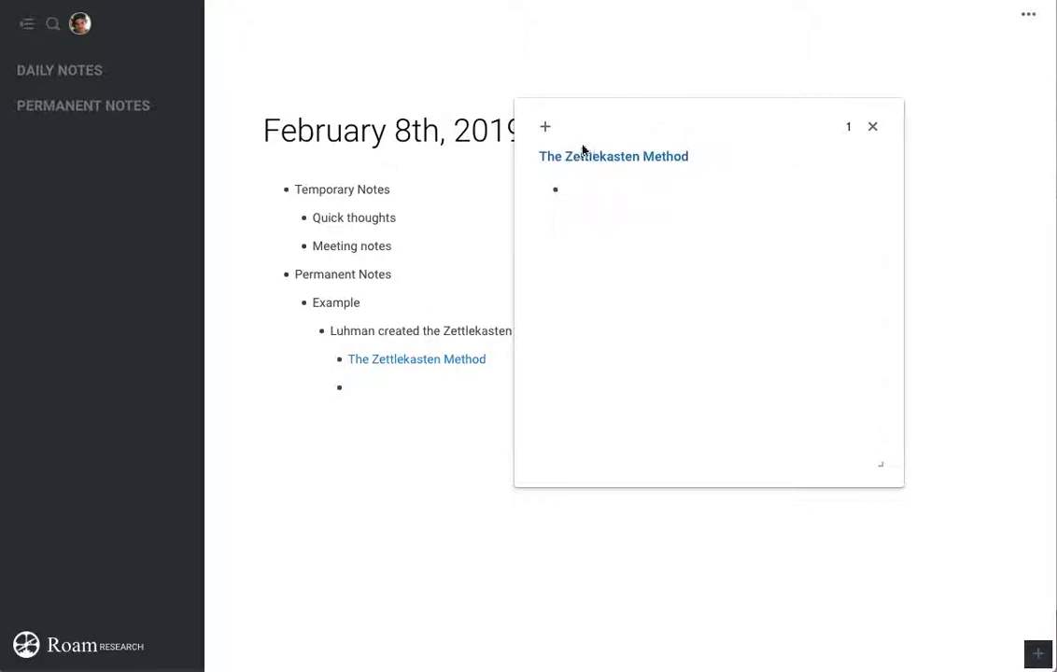
click(600, 184)
text(A system for organi)
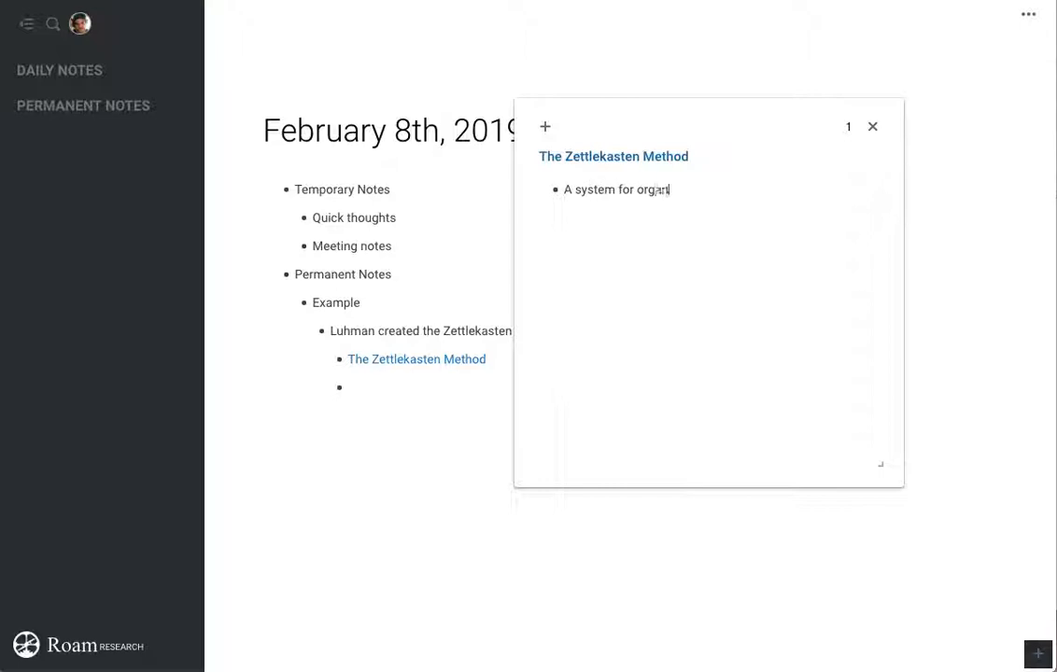
text(zing research c)
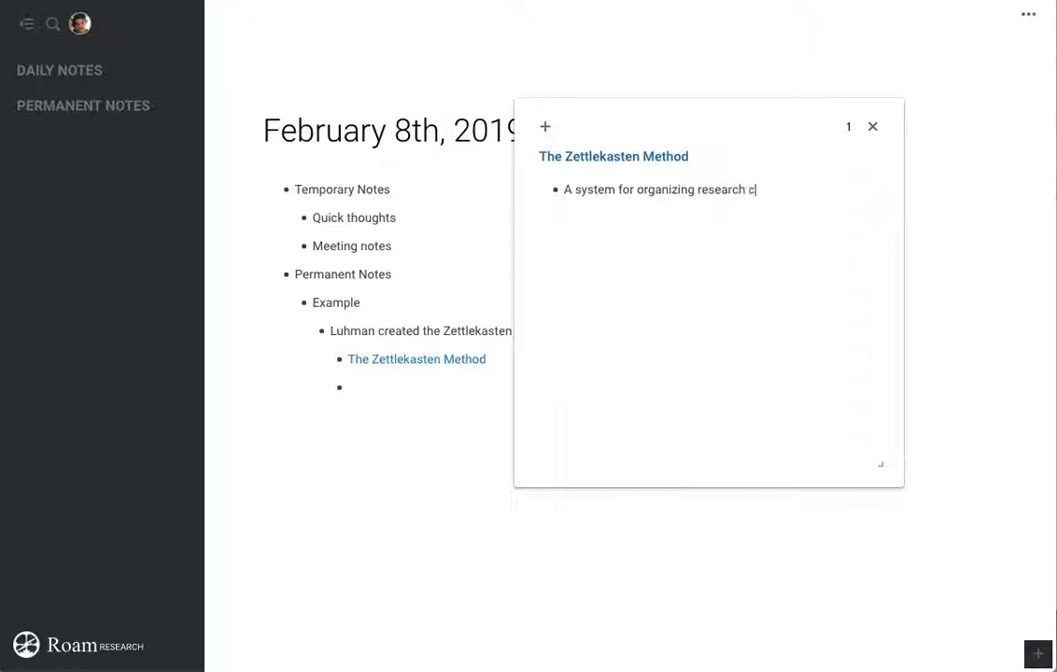
text(reated by the German Soci)
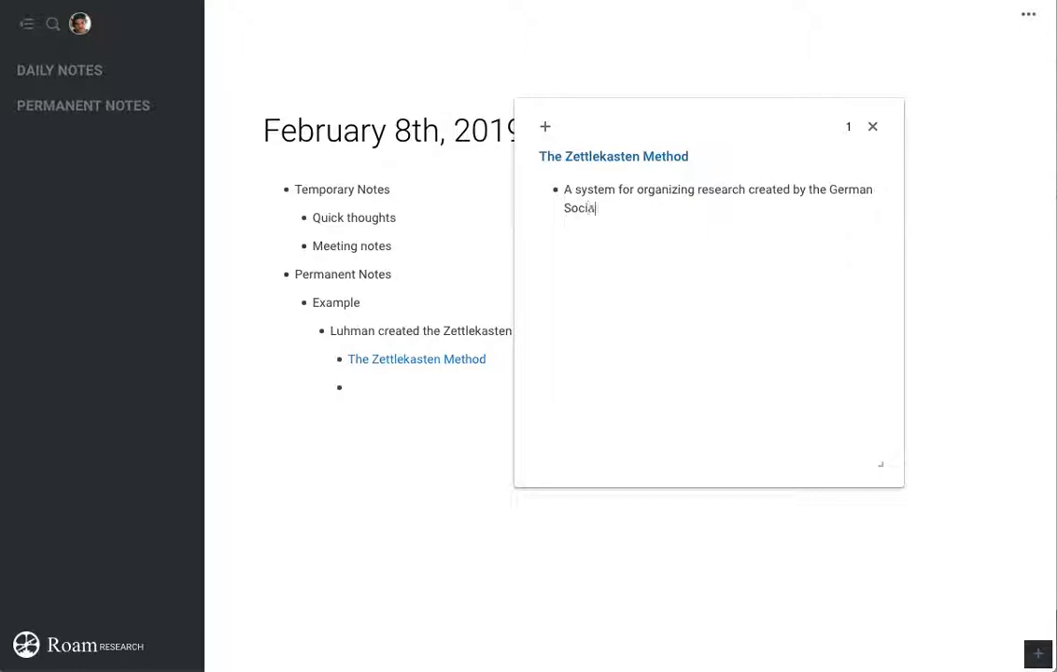
text(ologist Ni)
text(kla)
key(BackSpace)
text(las Luhmann)
key(BackSpace)
Add a second bullet to the page reading "Detailed in the book by Sonke Ahrens, How to Take Smart Notes".
key(Return)
text(W)
key(BackSpace)
text(Detailed in the book by Sö)
text(nke Ahrens, How to Take Smart Notes)
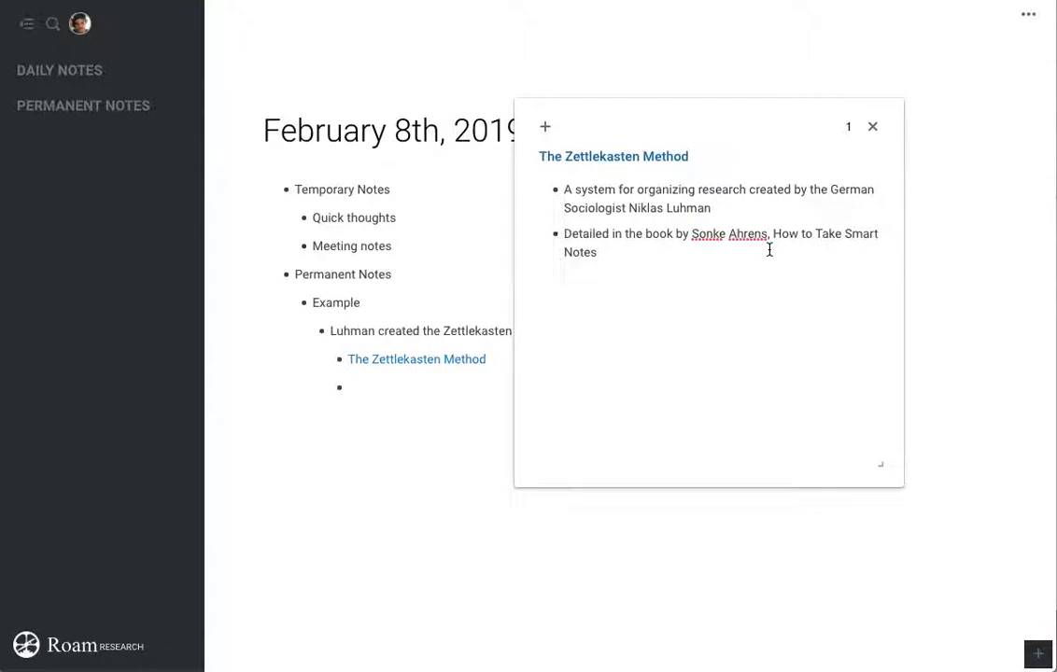
key(Up)
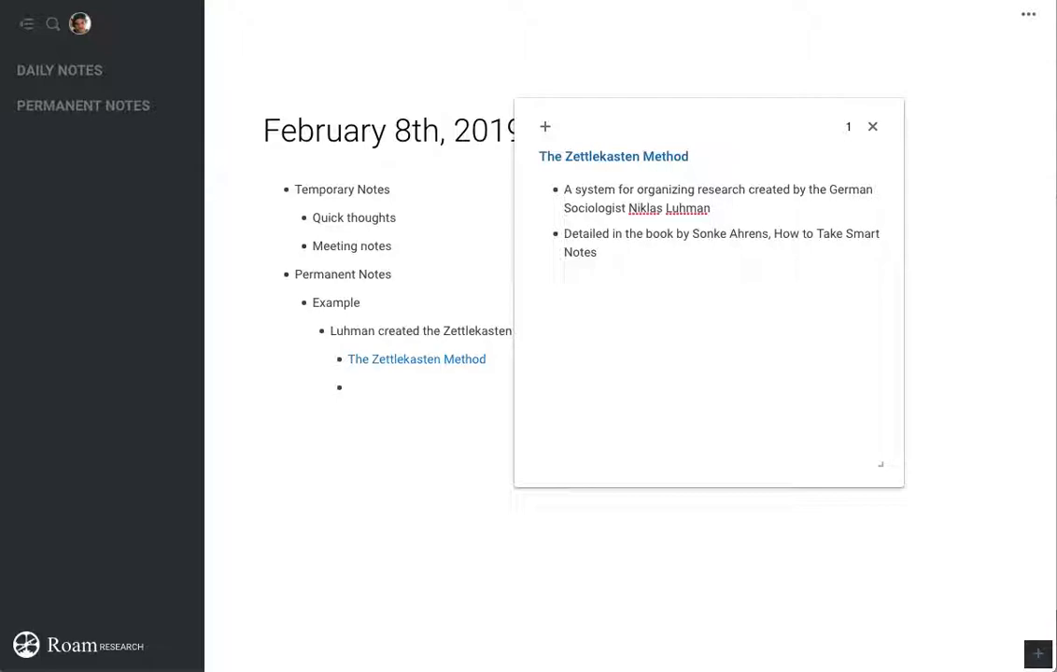
click(596, 338)
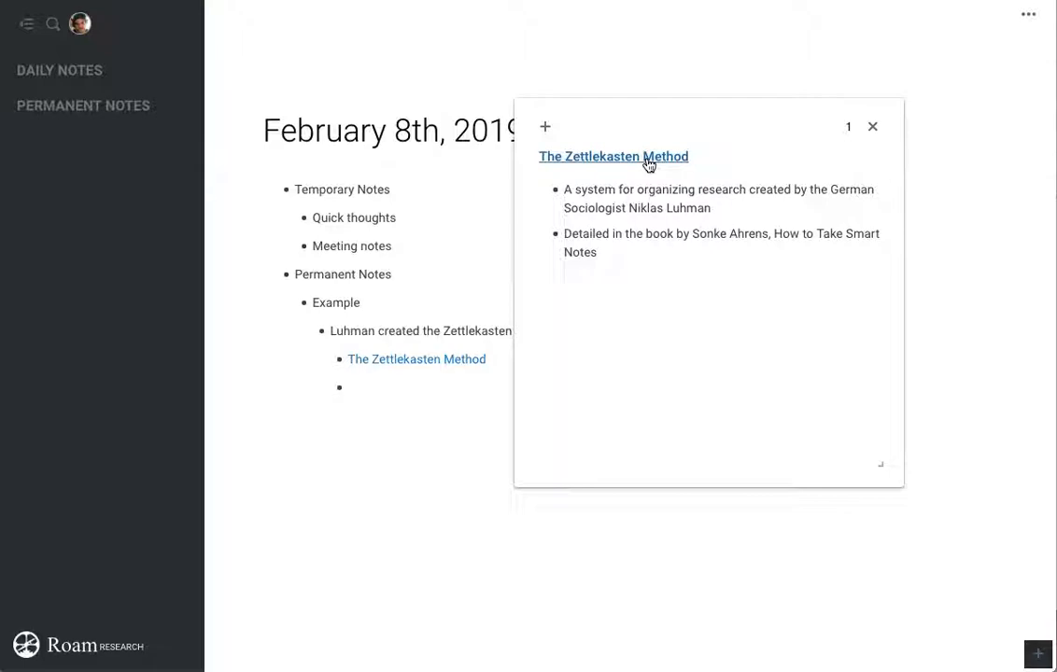
Replace the plain name Niklas Luhman in the first bullet with a page link of the same name.
click(715, 209)
key(BackSpace)
key(BackSpace)
key(BackSpace)
key(BackSpace)
key(BackSpace)
key(BackSpace)
key(BackSpace)
key(BackSpace)
key(BackSpace)
key(BackSpace)
key(BackSpace)
key(BackSpace)
key(BackSpace)
key(BackSpace)
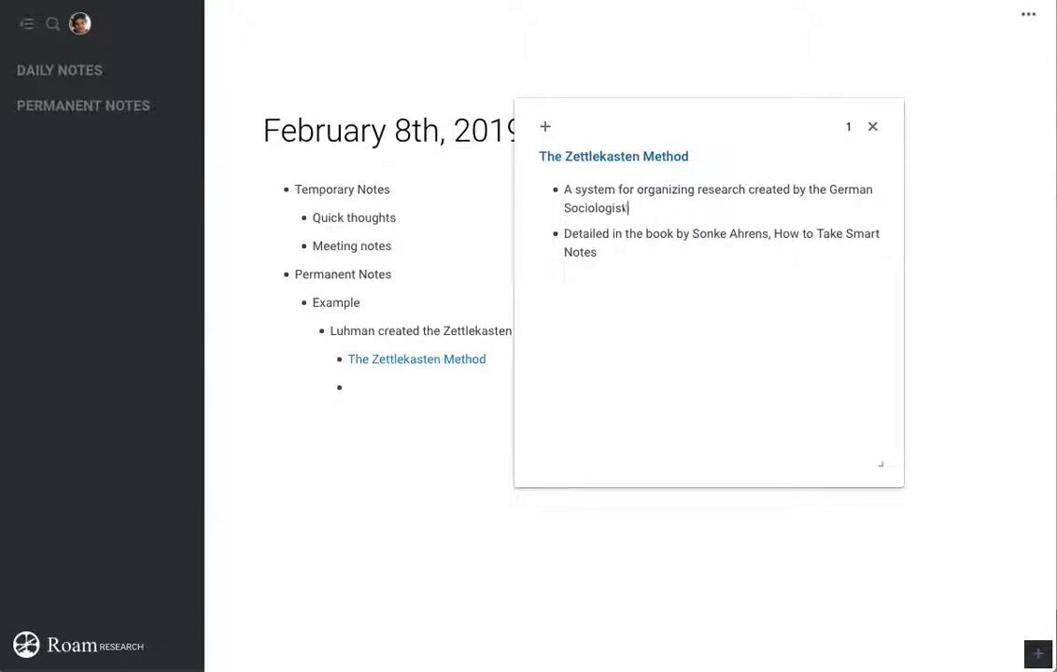
text([[Niklas )
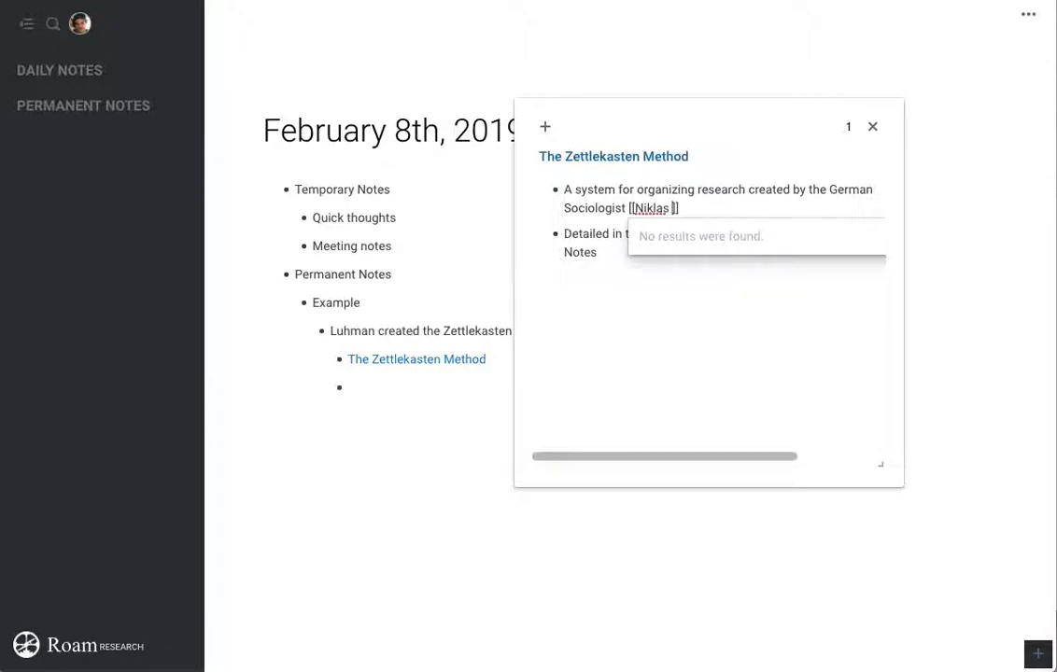
text(Luhman)
key(Escape)
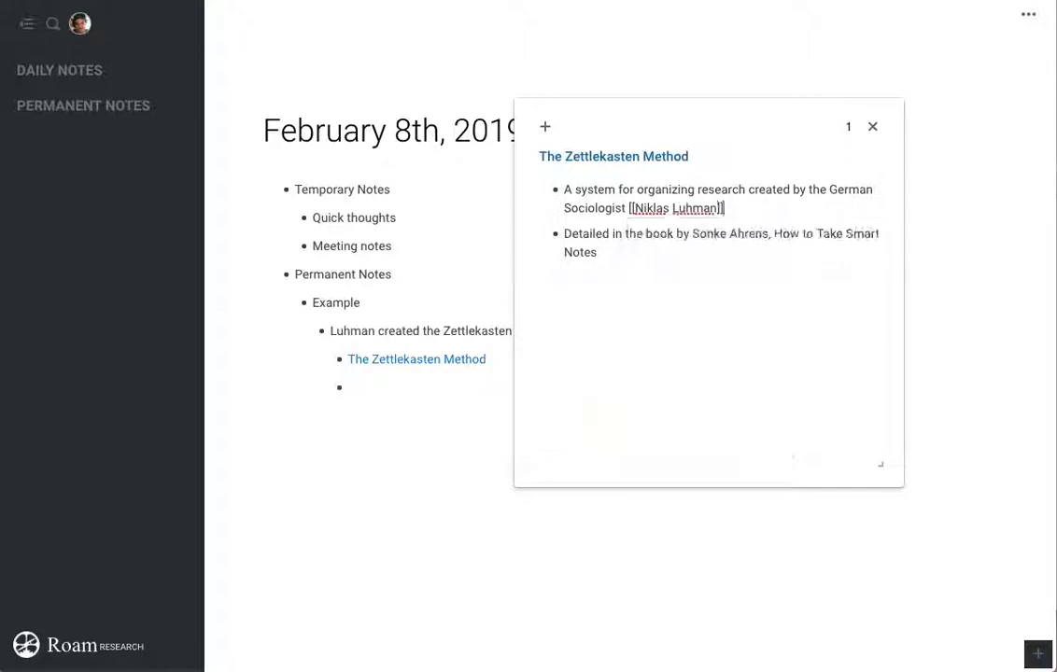
Replace the plain author name Sonke Ahrens in the second bullet with a page link of the same name.
key(Down)
key(Up)
key(Down)
key(Down)
click(767, 235)
key(BackSpace)
key(BackSpace)
key(BackSpace)
key(BackSpace)
key(BackSpace)
key(BackSpace)
key(BackSpace)
key(BackSpace)
key(BackSpace)
key(BackSpace)
key(BackSpace)
key(BackSpace)
text([[)
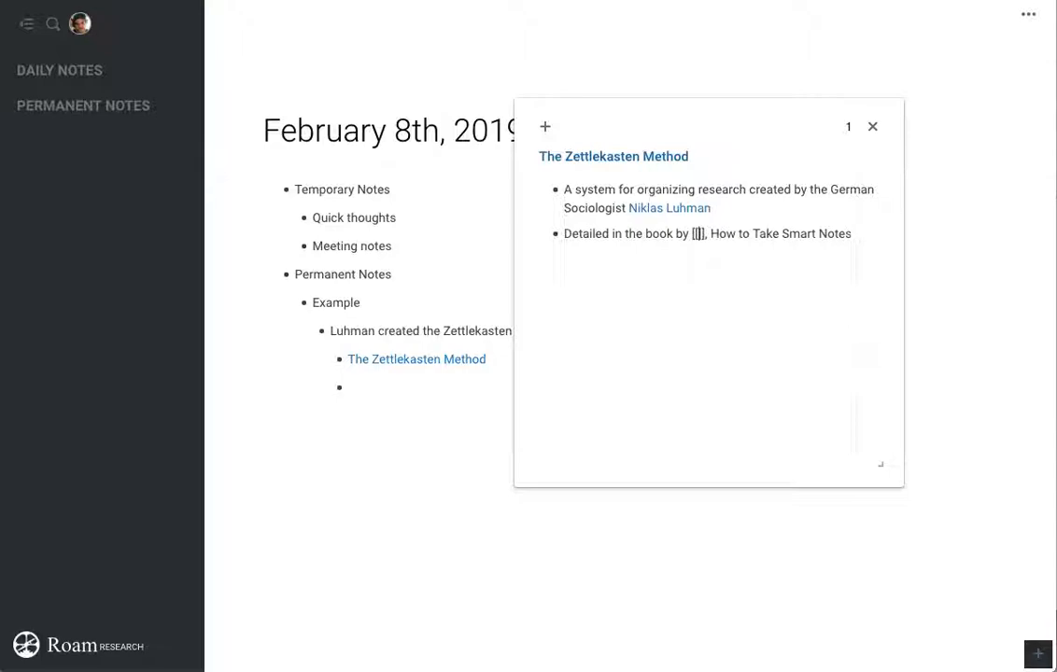
text(Sonke Ahrens)
key(Escape)
click(694, 371)
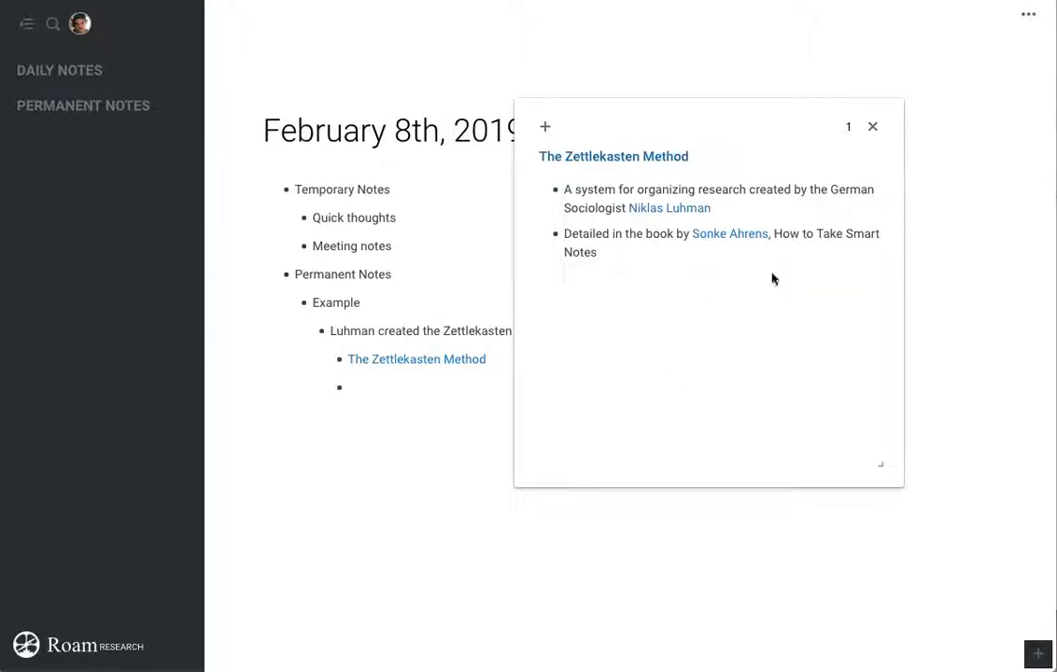
View the linked Niklas Luhman page in a floating window, and close both it and The Zettlekasten Method window.
shift+click(670, 208)
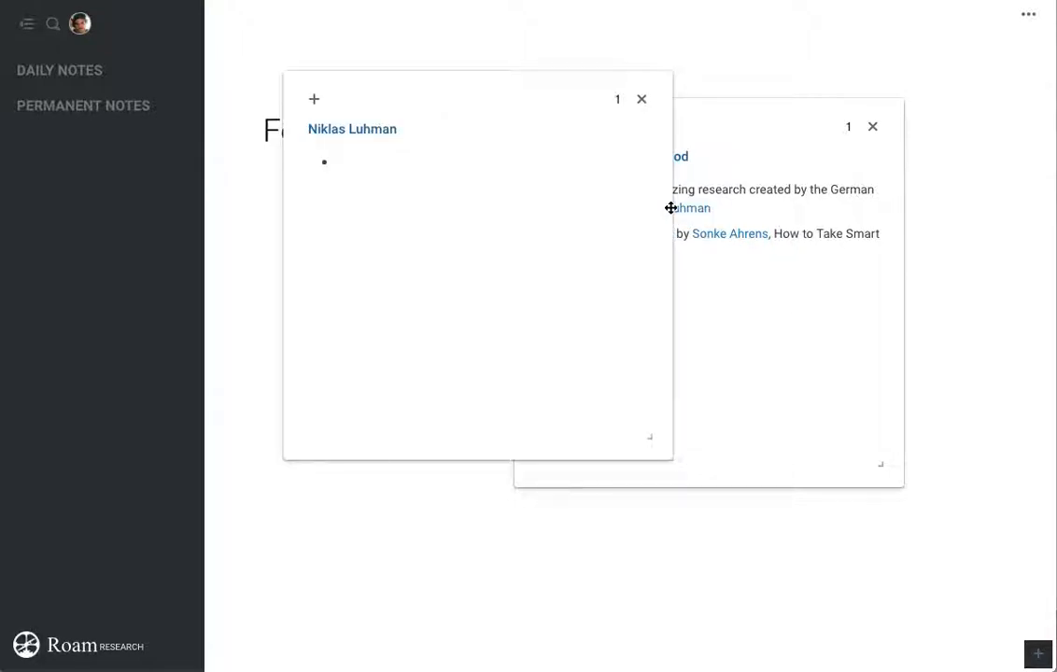
click(641, 99)
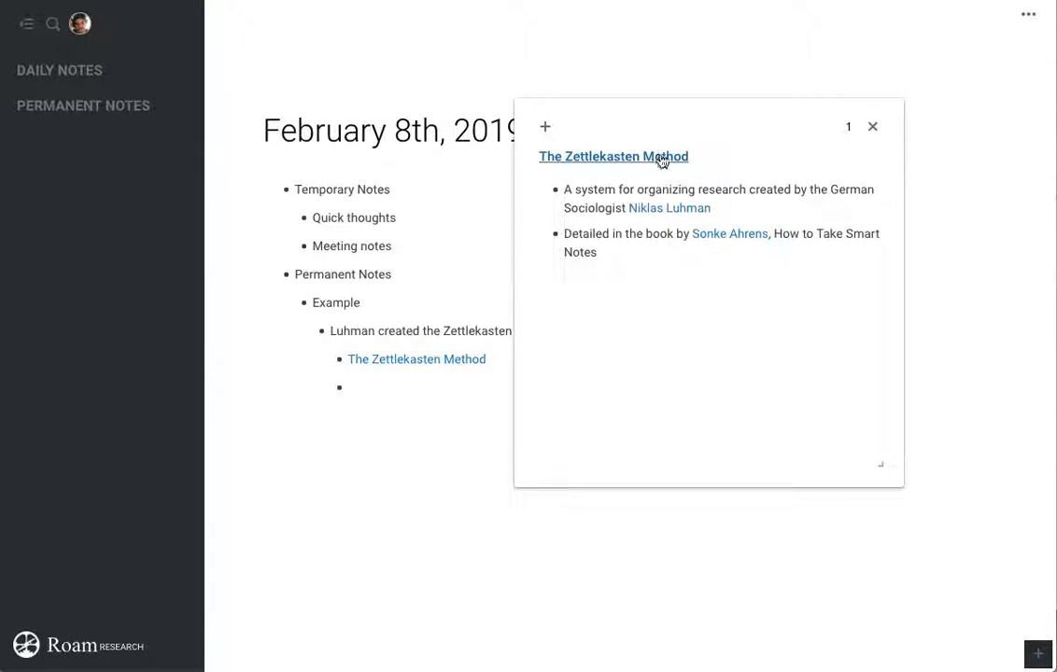
click(873, 129)
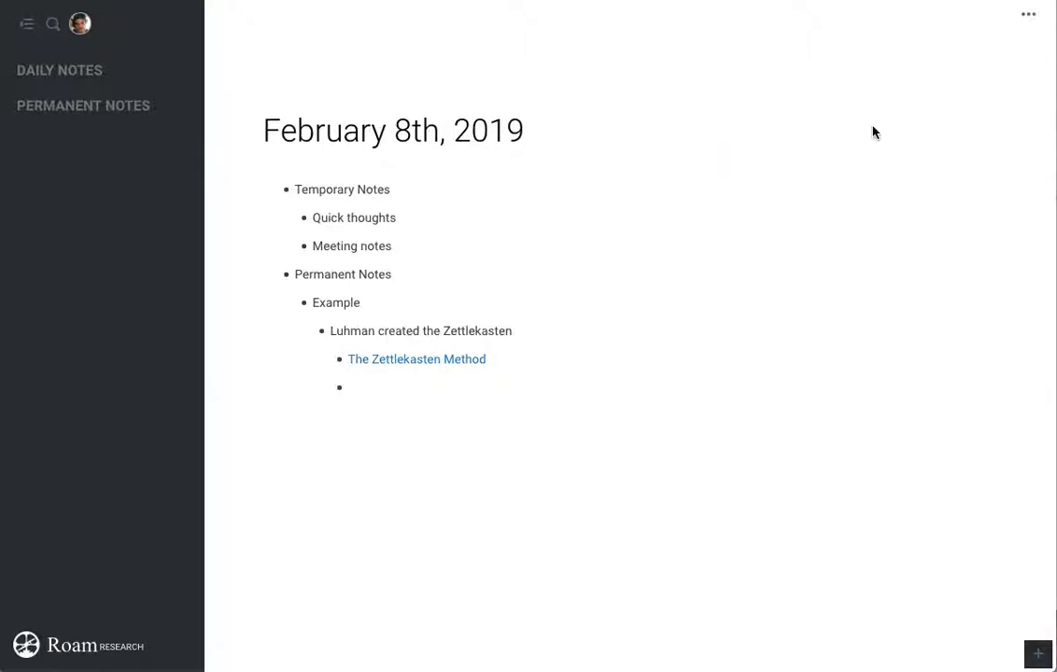
Open the Permanent Notes page and start editing its empty bullet.
click(148, 112)
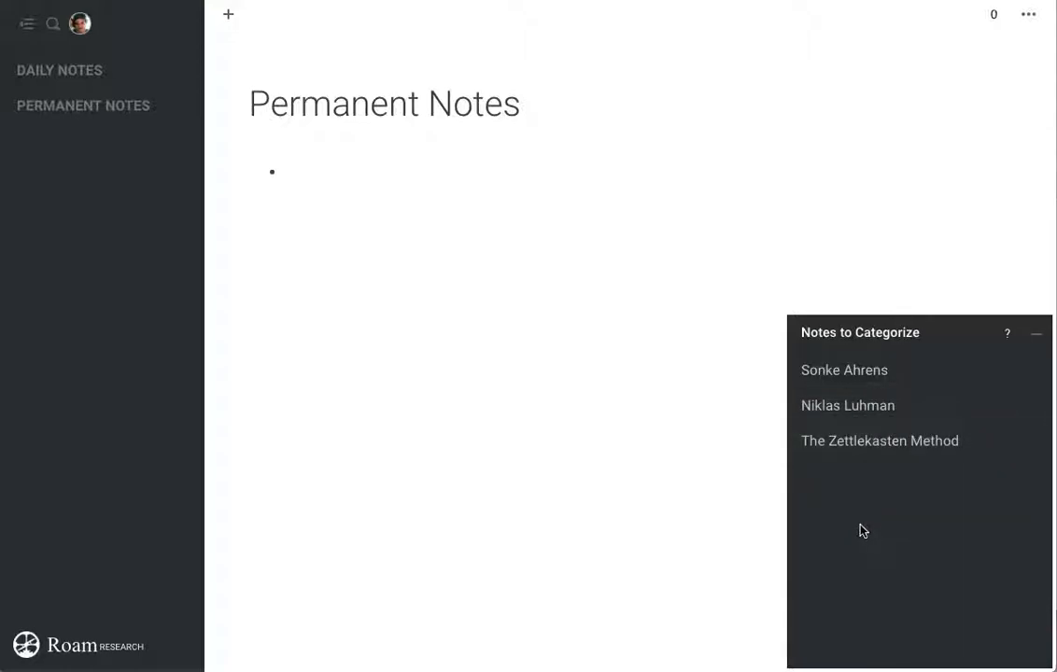
click(374, 174)
text(#)
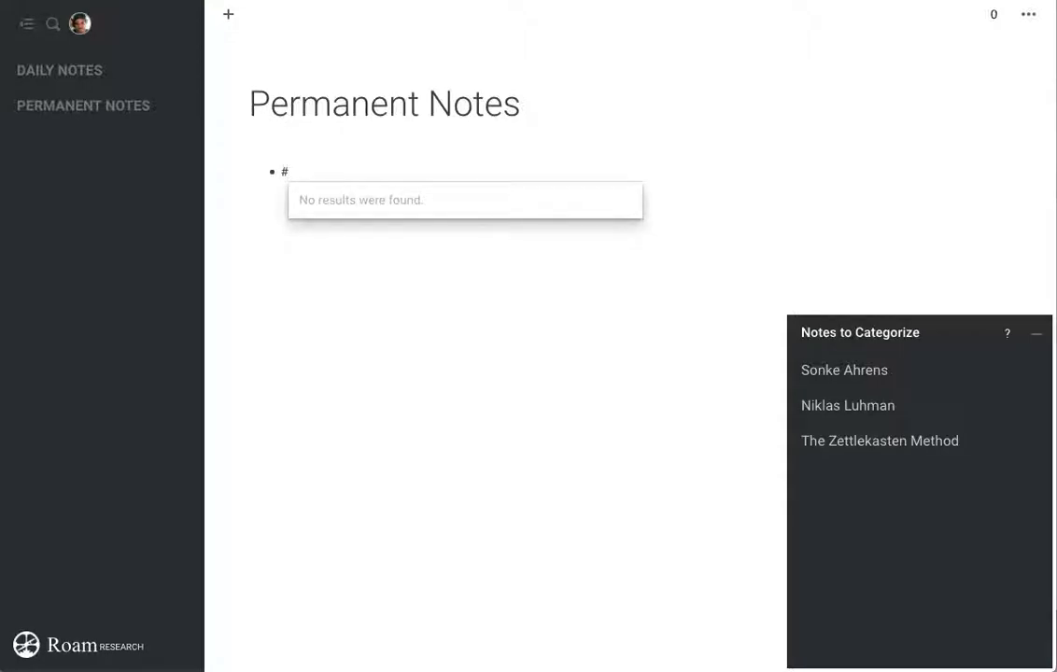
key(BackSpace)
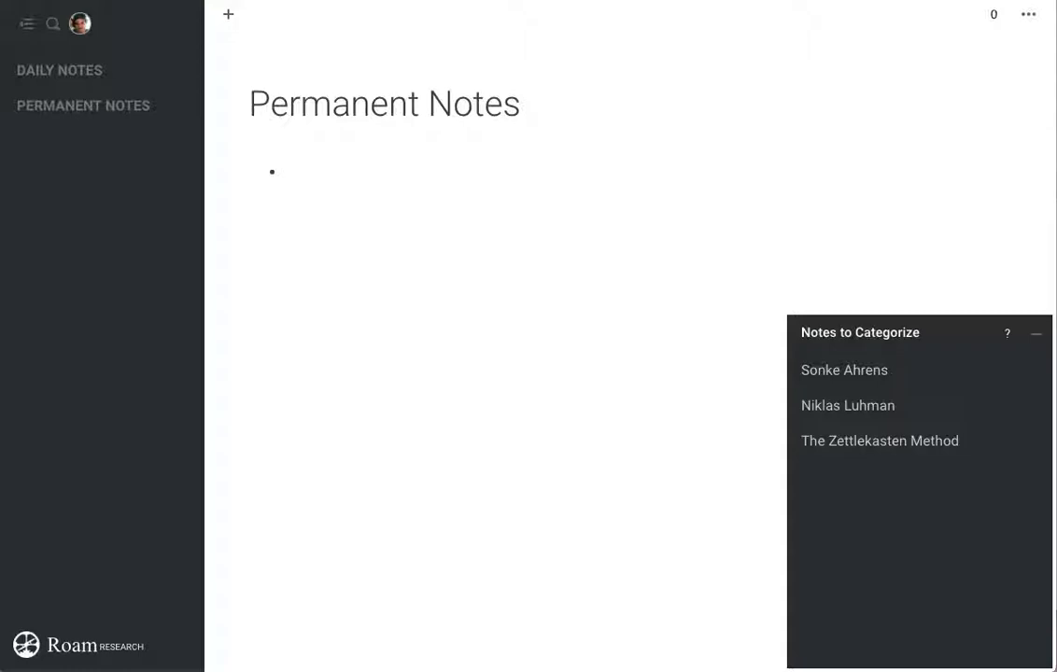
text(#)
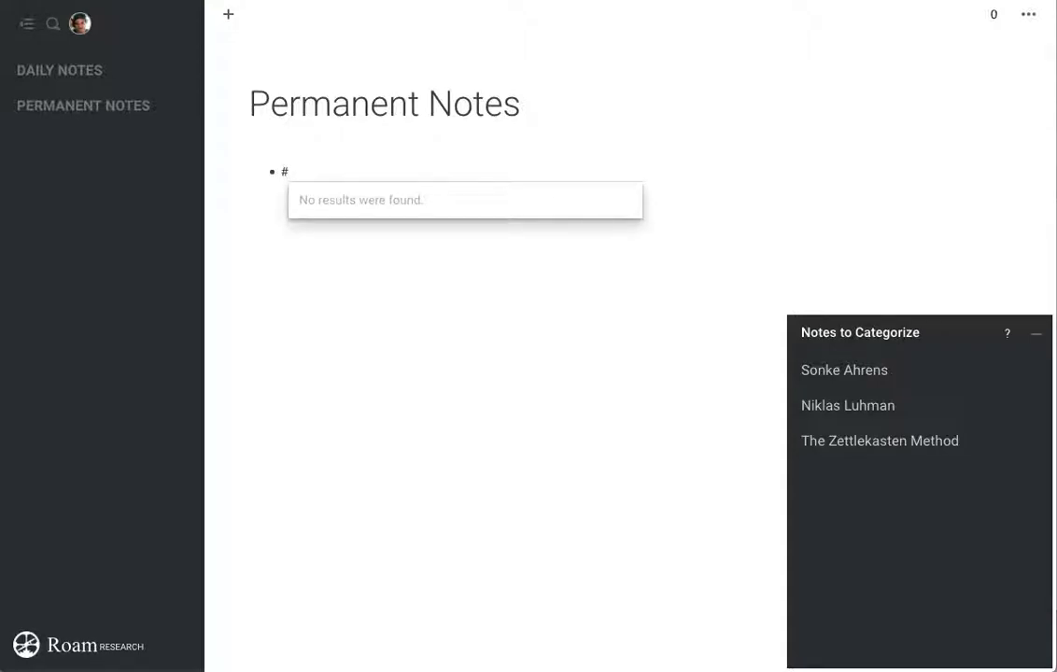
key(BackSpace)
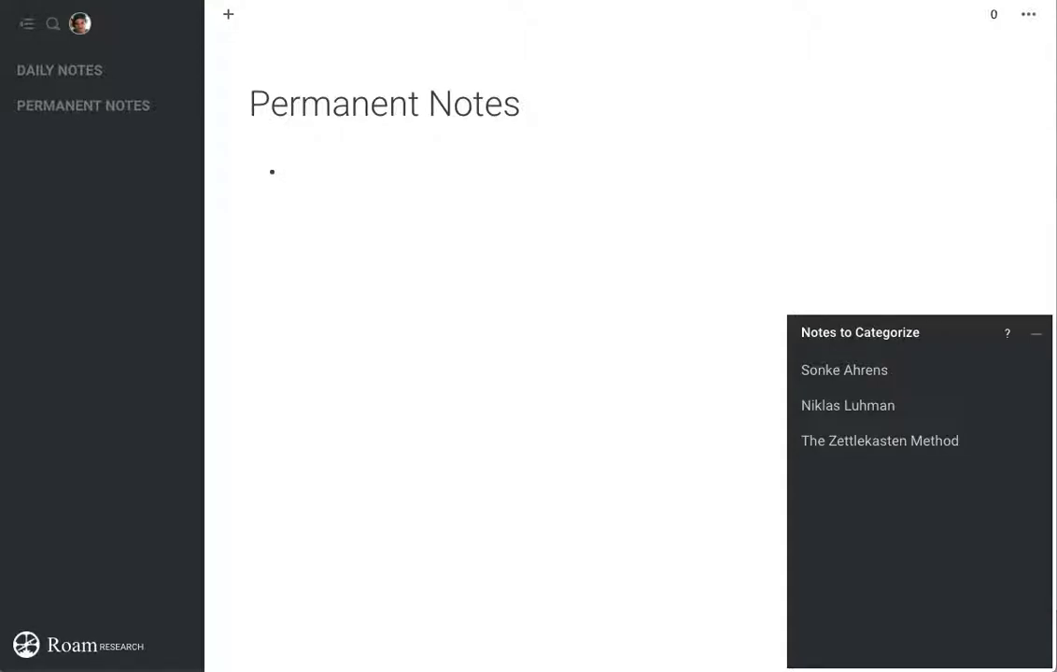
Enter the category tag #Knowledge Management Systems in the first bullet of the Permanent Notes page.
text(#)
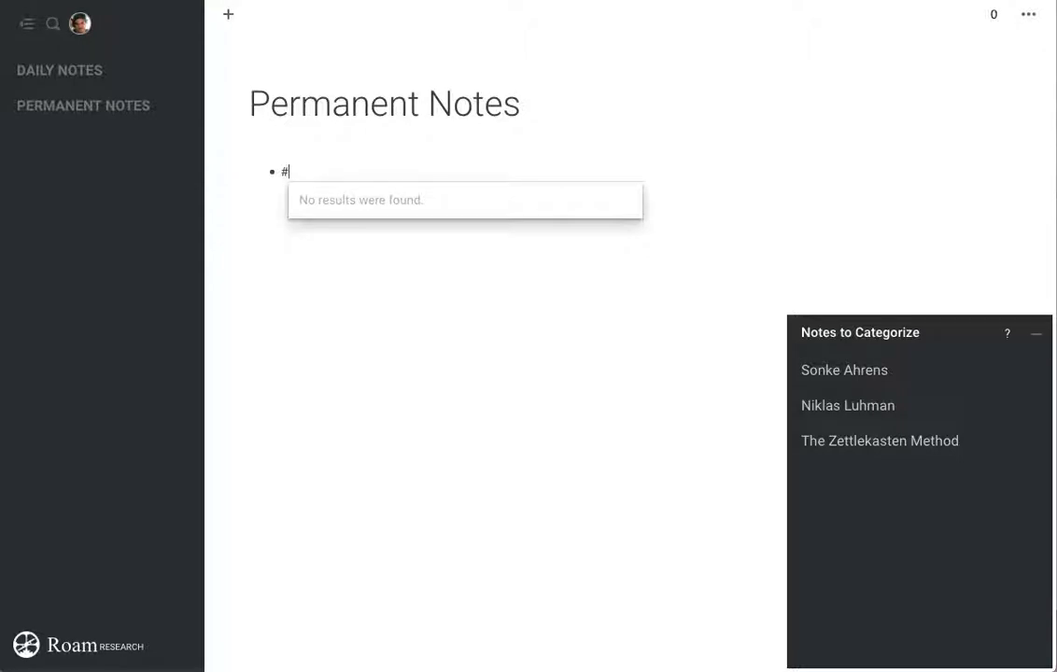
text(Knowledge Managme)
text(nt)
key(BackSpace)
key(BackSpace)
key(BackSpace)
key(BackSpace)
key(BackSpace)
text(gement Sysst)
key(BackSpace)
key(BackSpace)
key(BackSpace)
key(BackSpace)
text(ystems)
key(Escape)
key(Return)
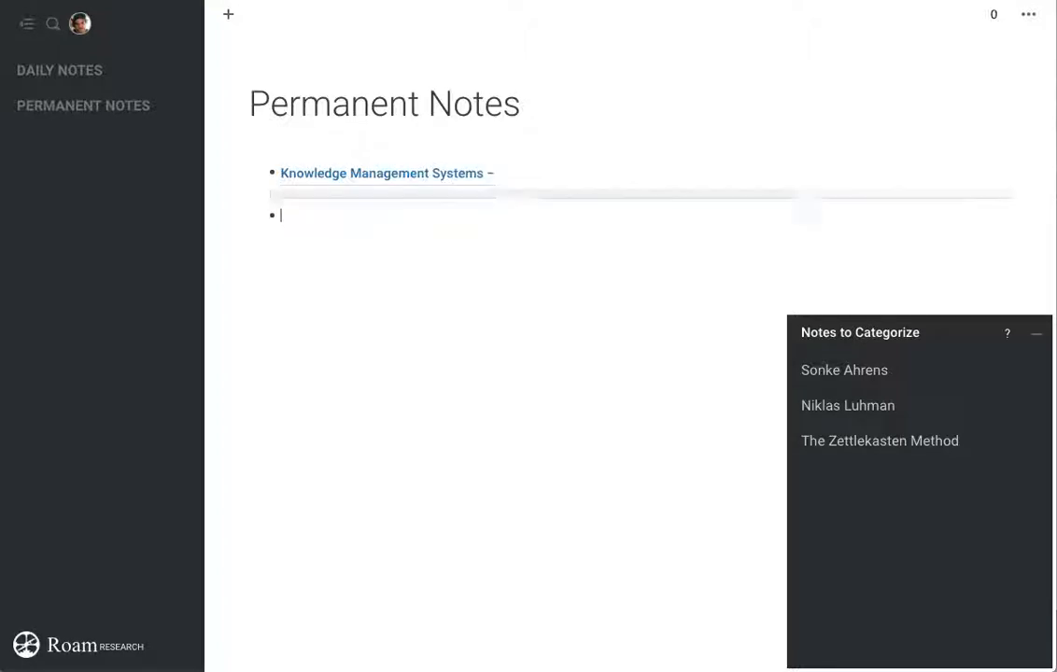
Categorize The Zettlekasten Method by adding its tag as a nested bullet under Knowledge Management Systems.
key(Tab)
text(#)
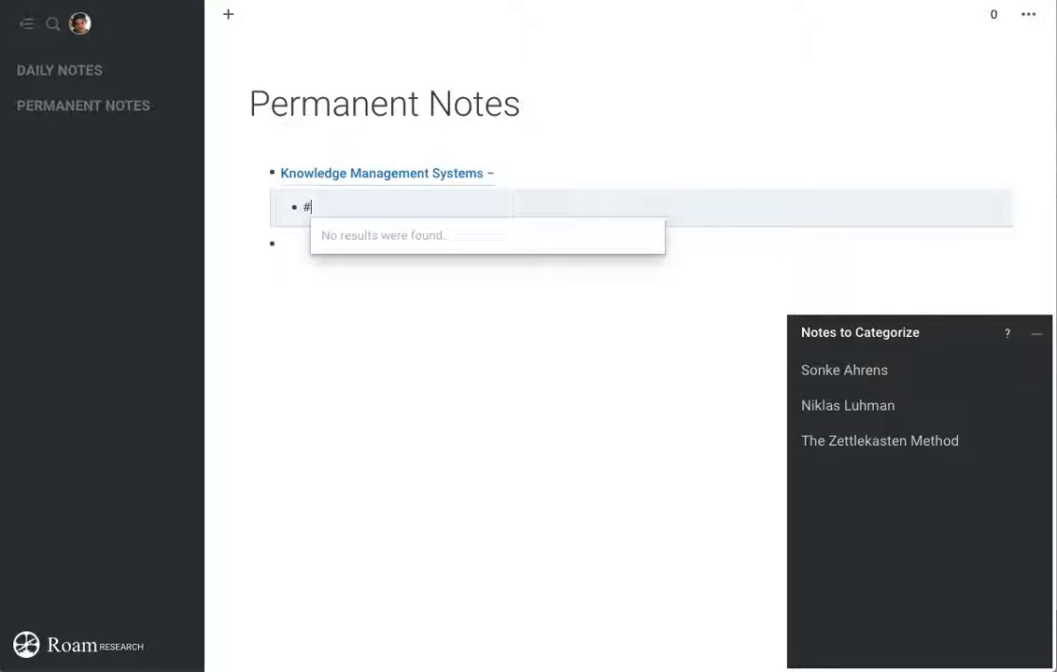
text(The)
key(Return)
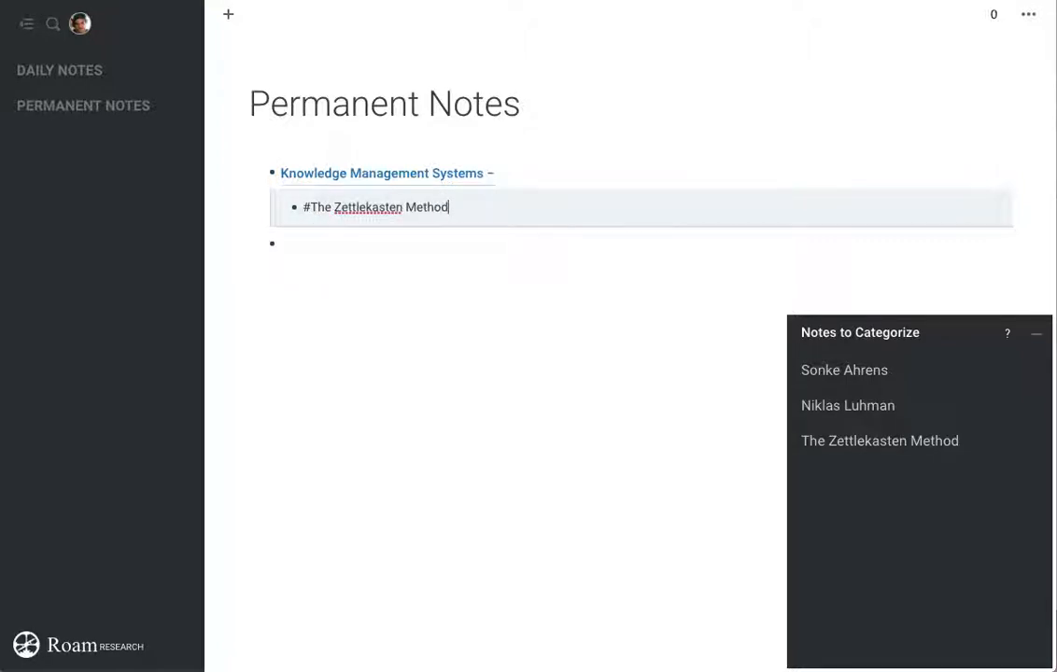
key(Return)
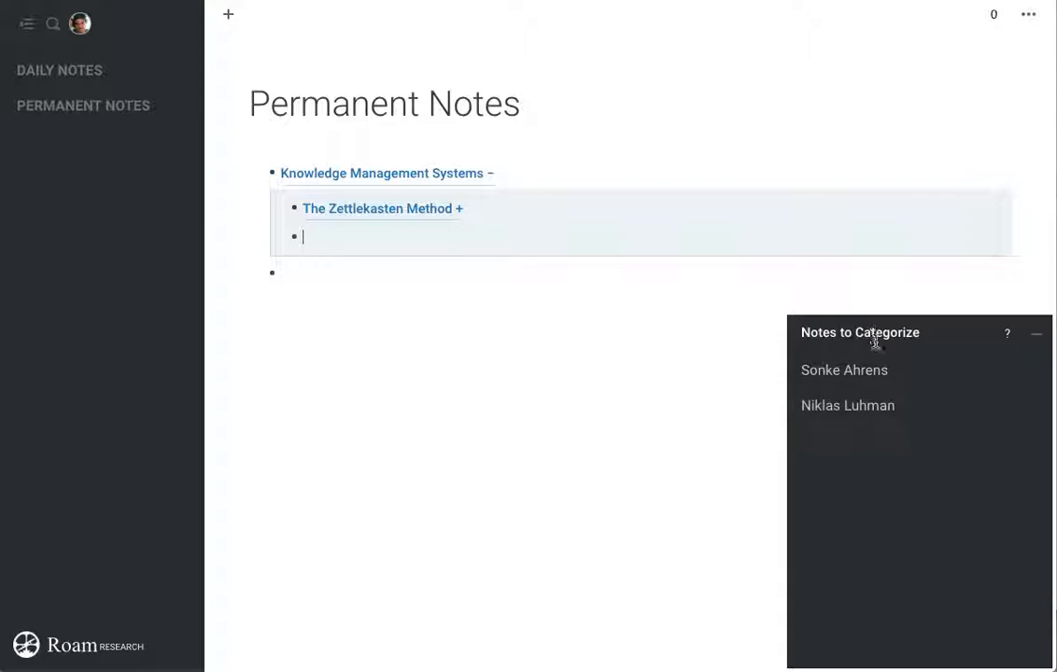
Add a second top-level category tag, #Researchers, below Knowledge Management Systems.
click(372, 267)
click(337, 234)
click(326, 271)
text(#Researchers)
key(Escape)
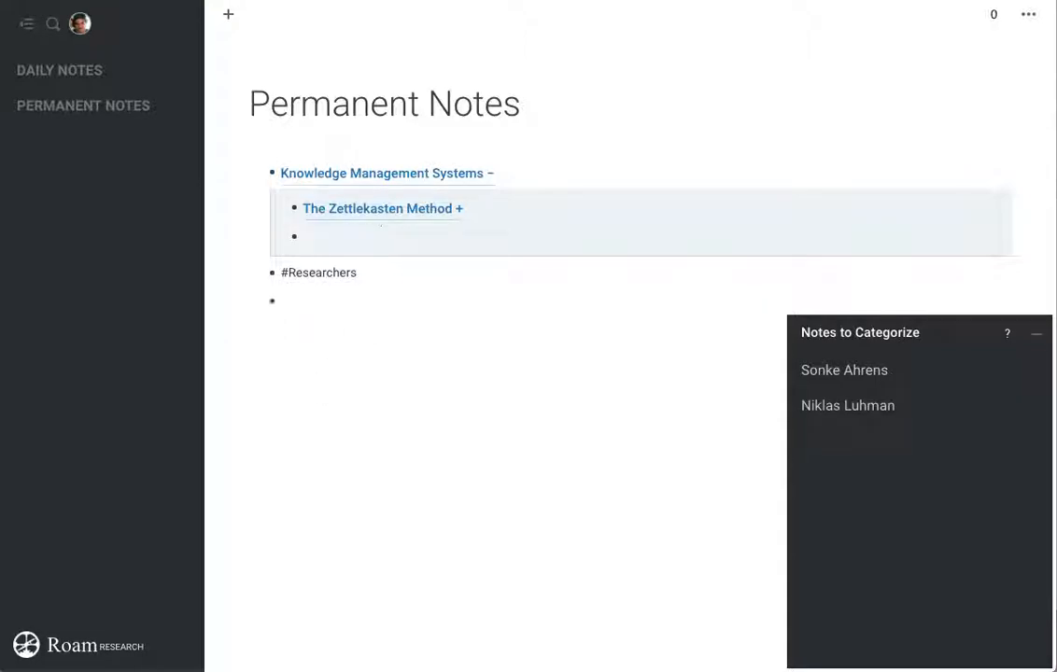
Nest the tags #Niklas Luhman and #Sonke Ahrens under Researchers, and minimize the Notes to Categorize window.
click(331, 307)
text(#nikl)
key(Return)
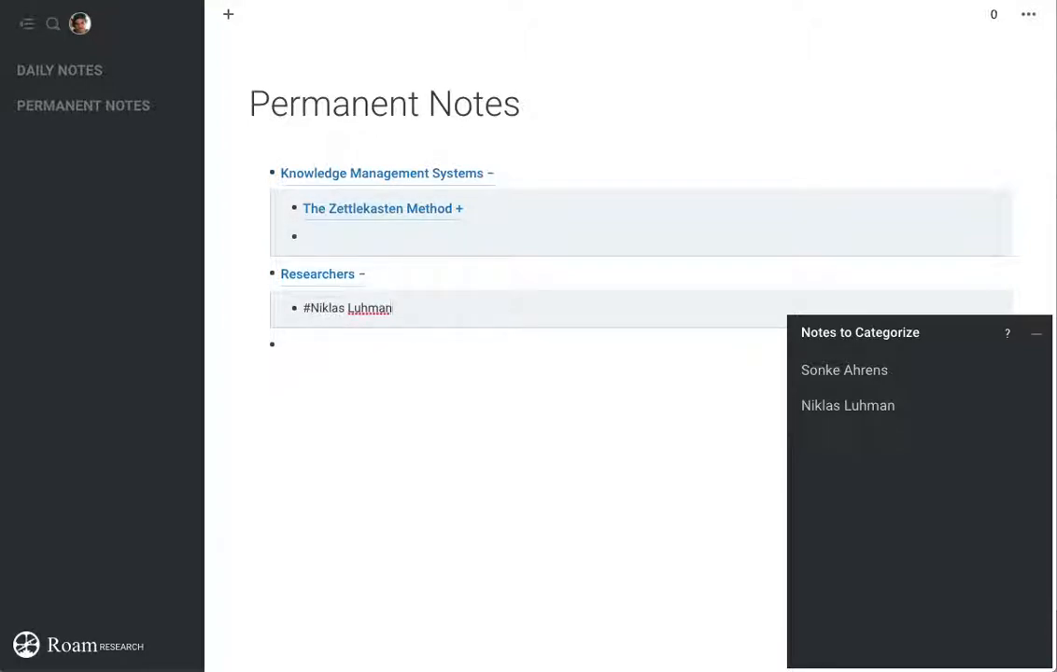
key(Return)
text(#Son)
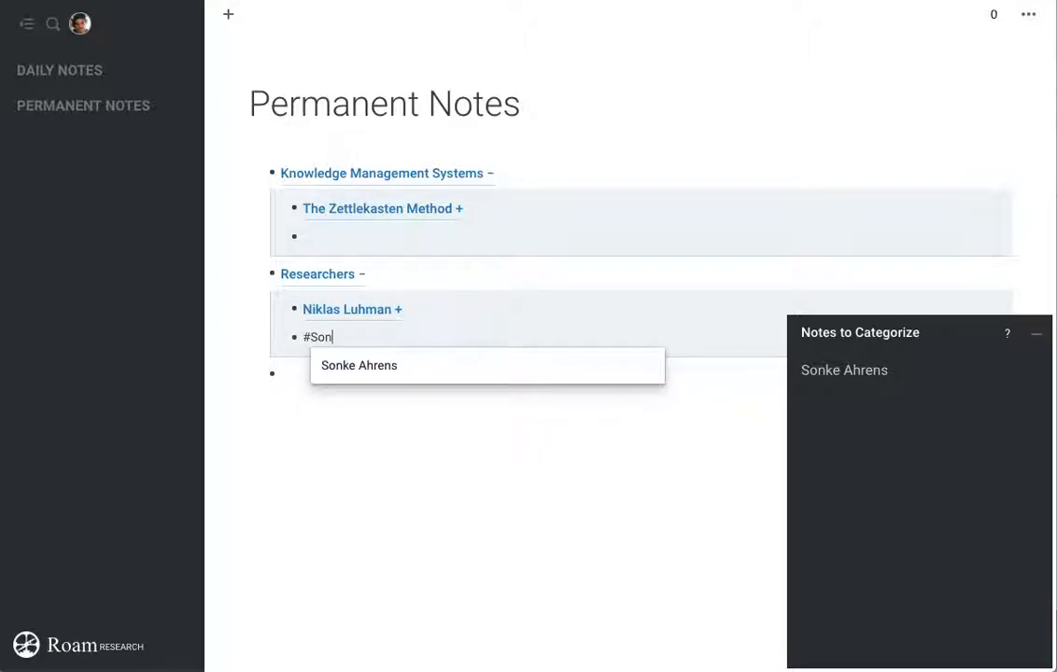
key(Return)
click(354, 516)
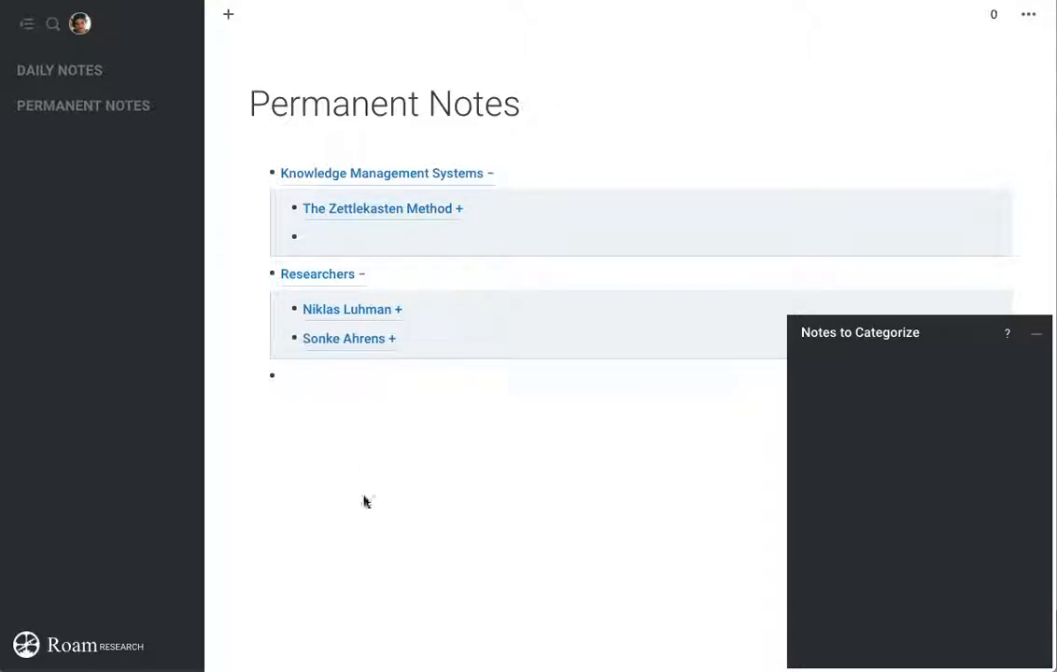
click(1035, 334)
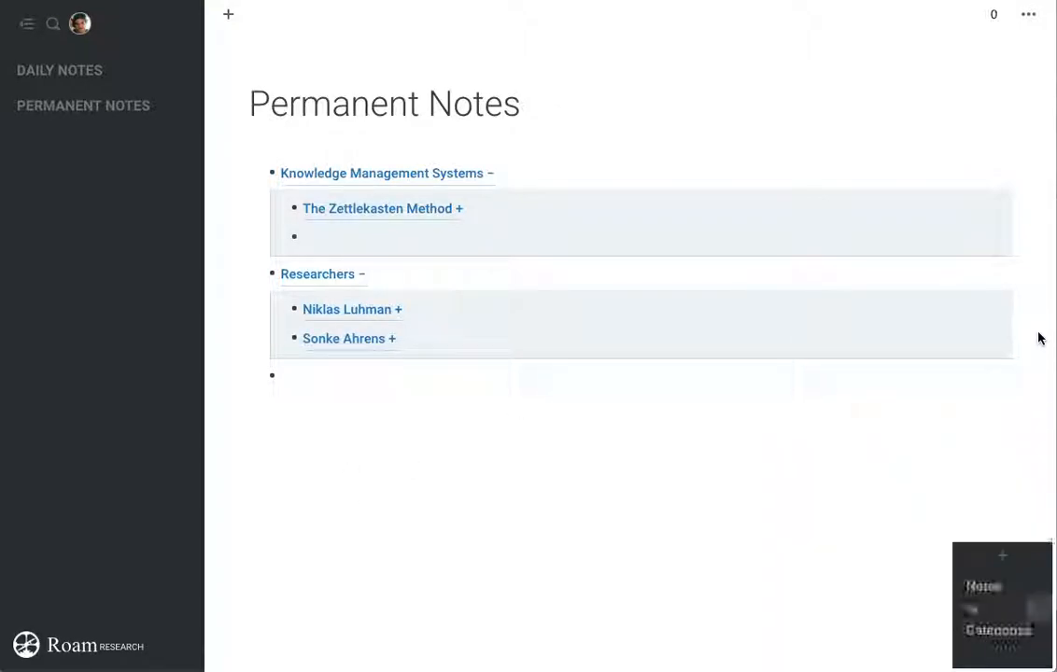
Browse the hierarchy between The Zettlekasten Method, its parent Permanent Notes and the Knowledge Management Systems category, ending on The Zettlekasten Method.
click(423, 209)
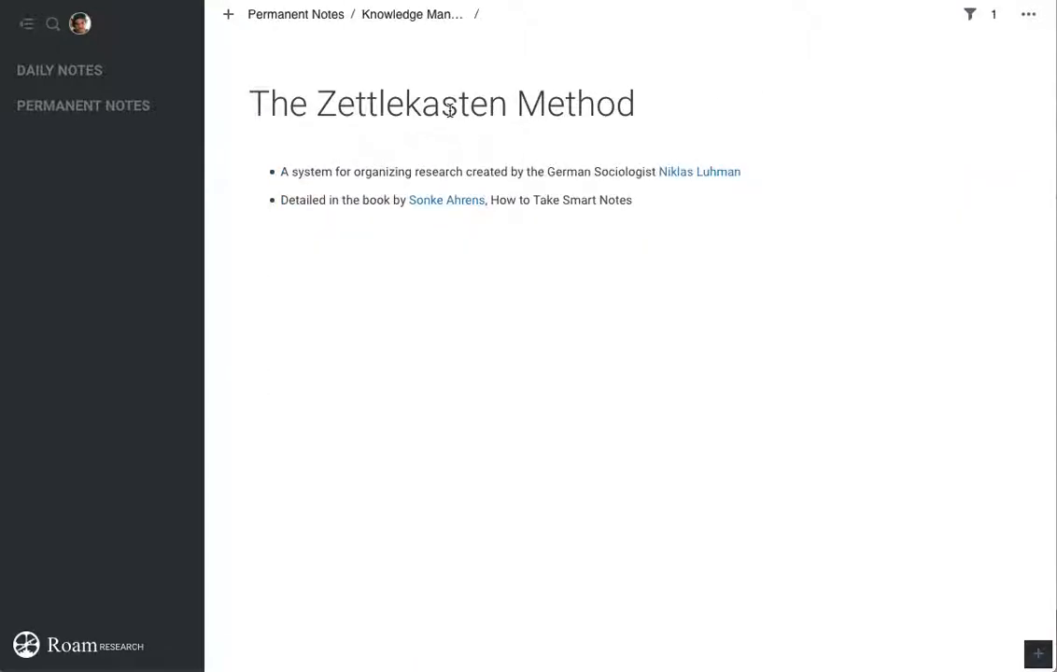
click(302, 17)
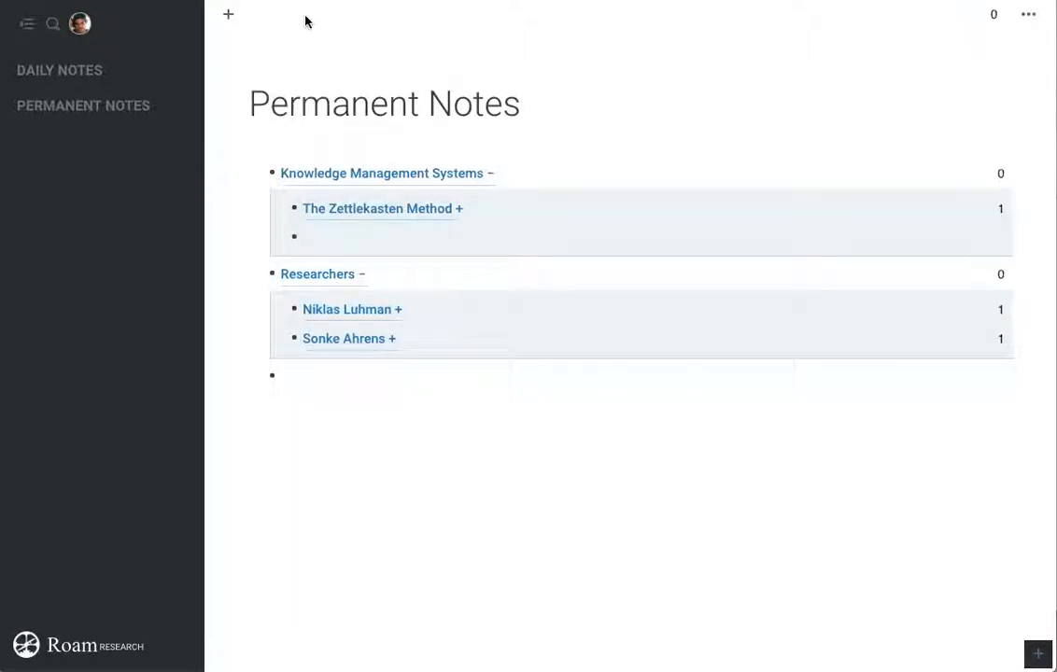
click(385, 178)
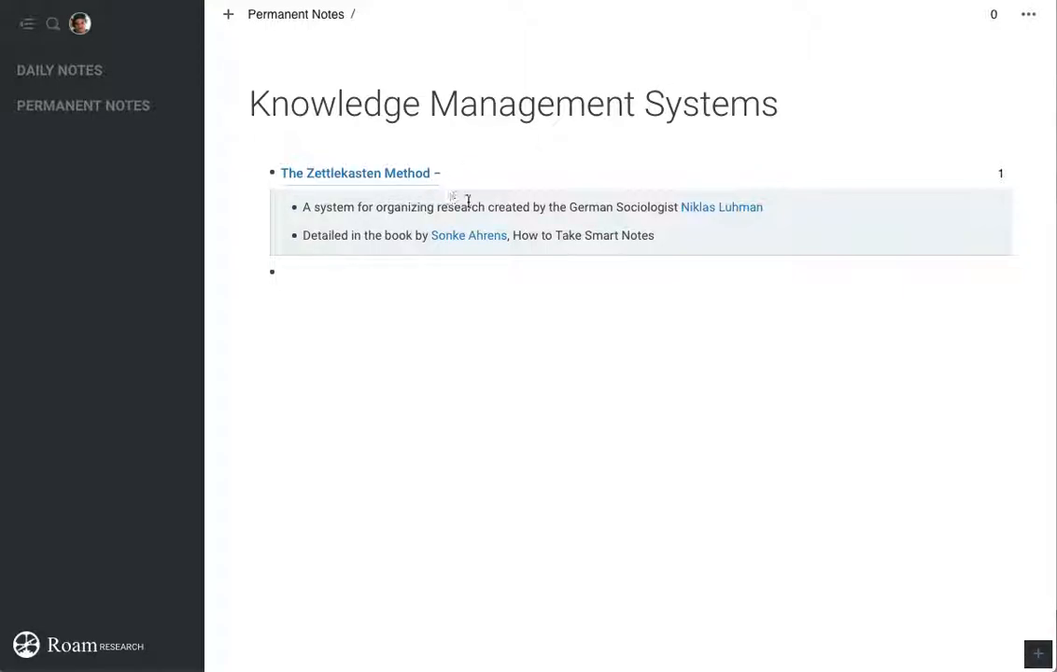
click(321, 174)
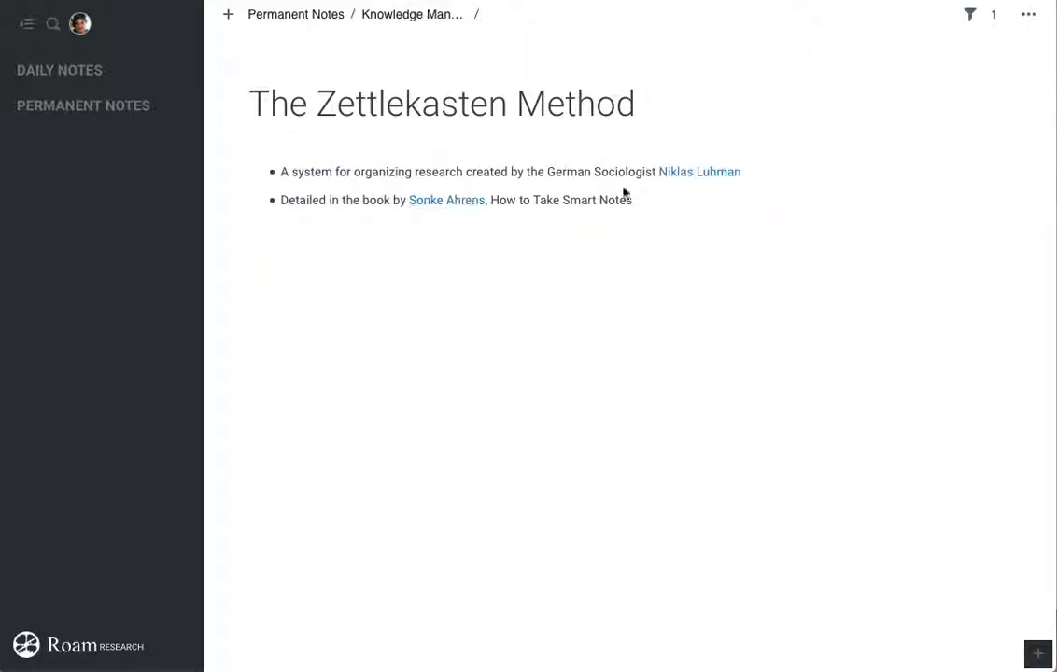
Open the linked Niklas Luhman page, review the mentions of it, and close the mentions window.
mouse_move(703, 175)
click(711, 211)
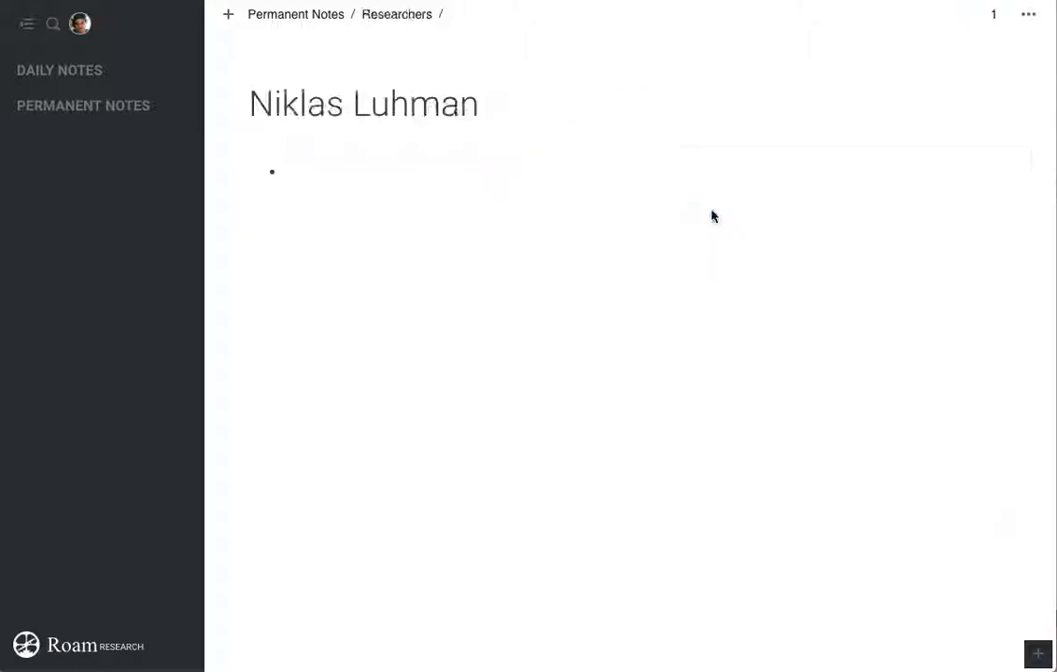
click(995, 17)
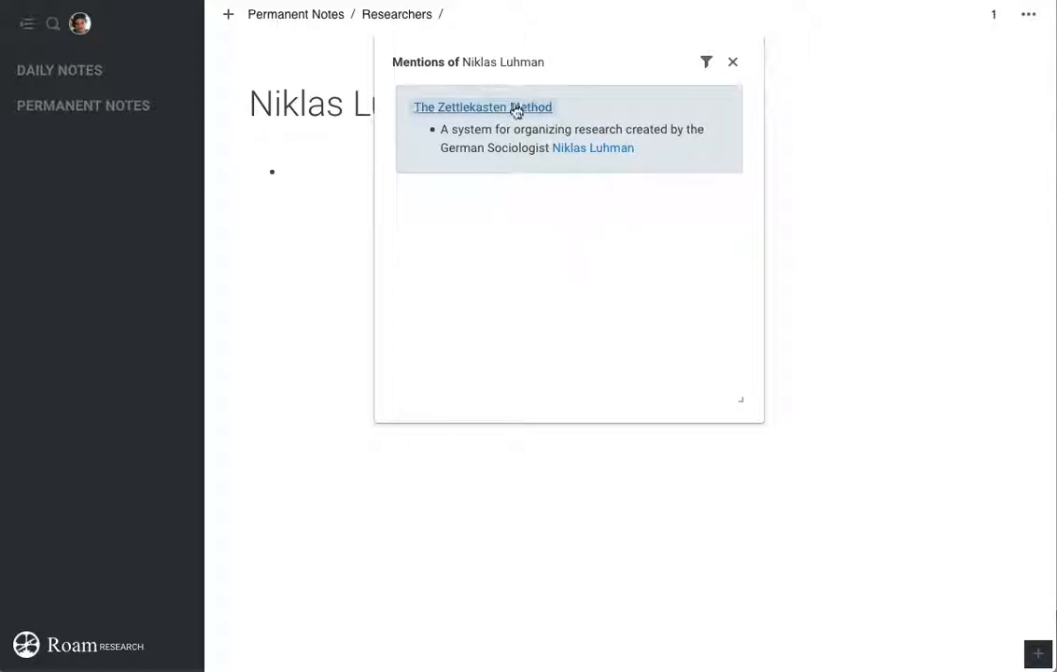
click(733, 63)
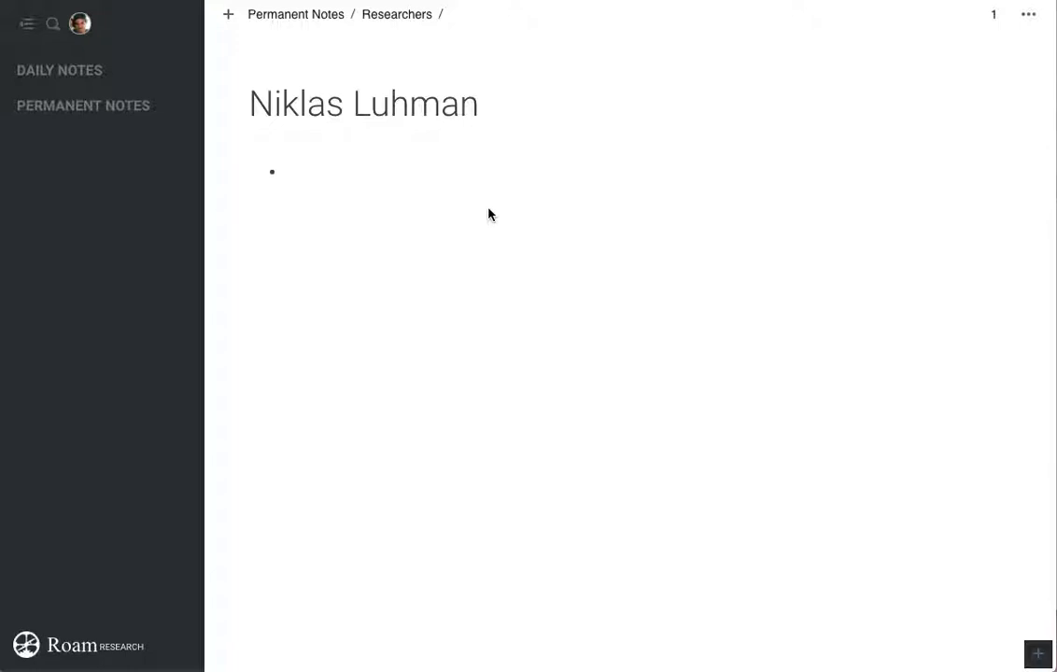
Return to The Zettlekasten Method page through its link in the daily notes, and close the floating Niklas Luhman window.
click(154, 72)
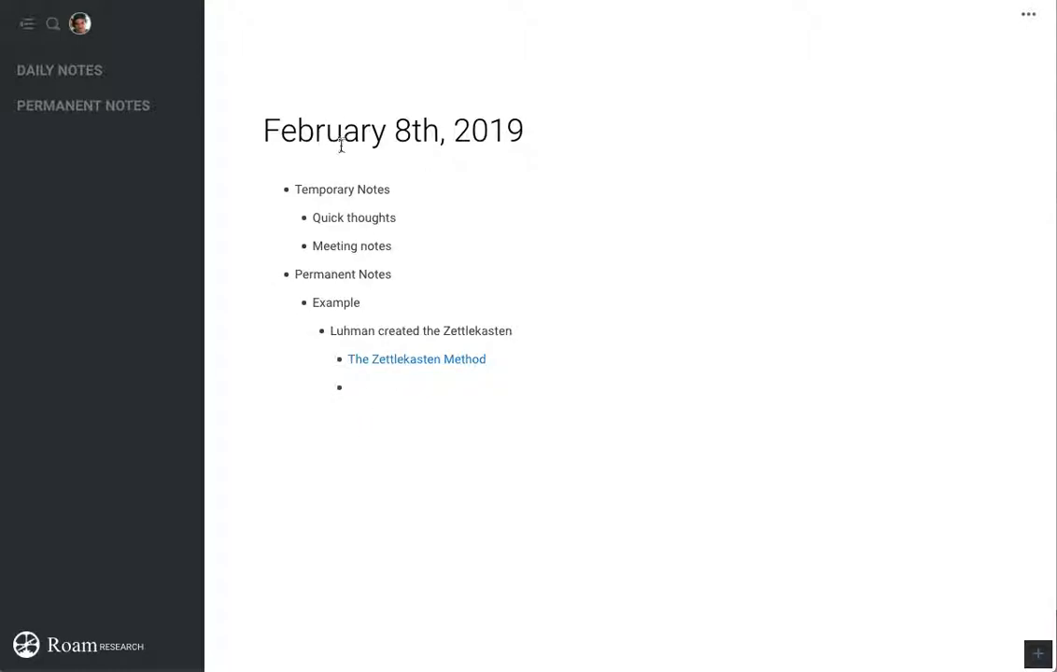
mouse_move(402, 372)
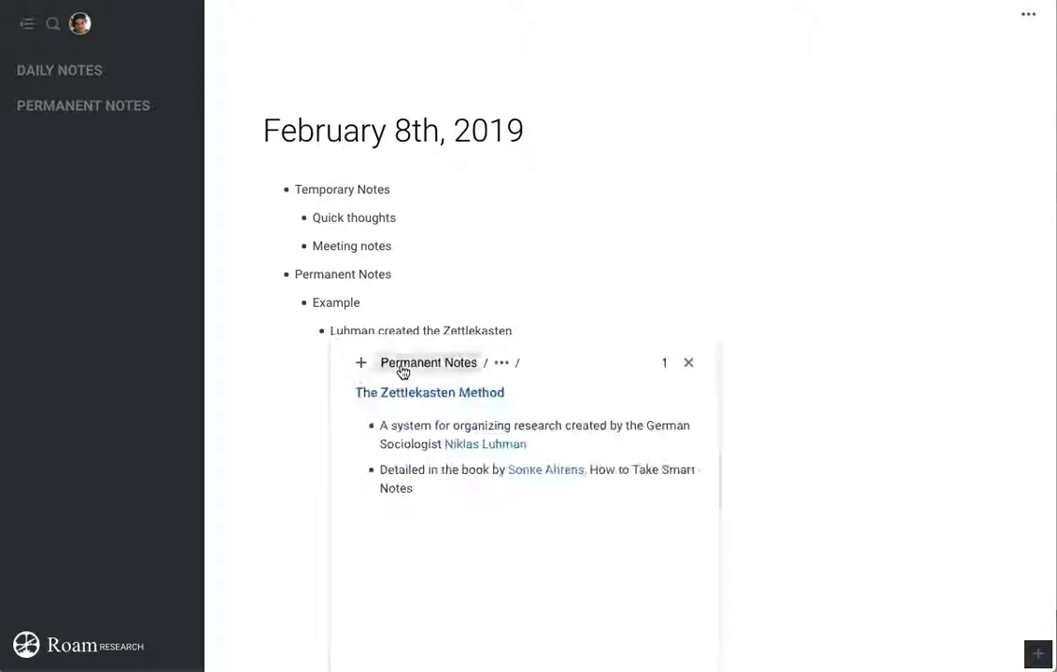
click(439, 394)
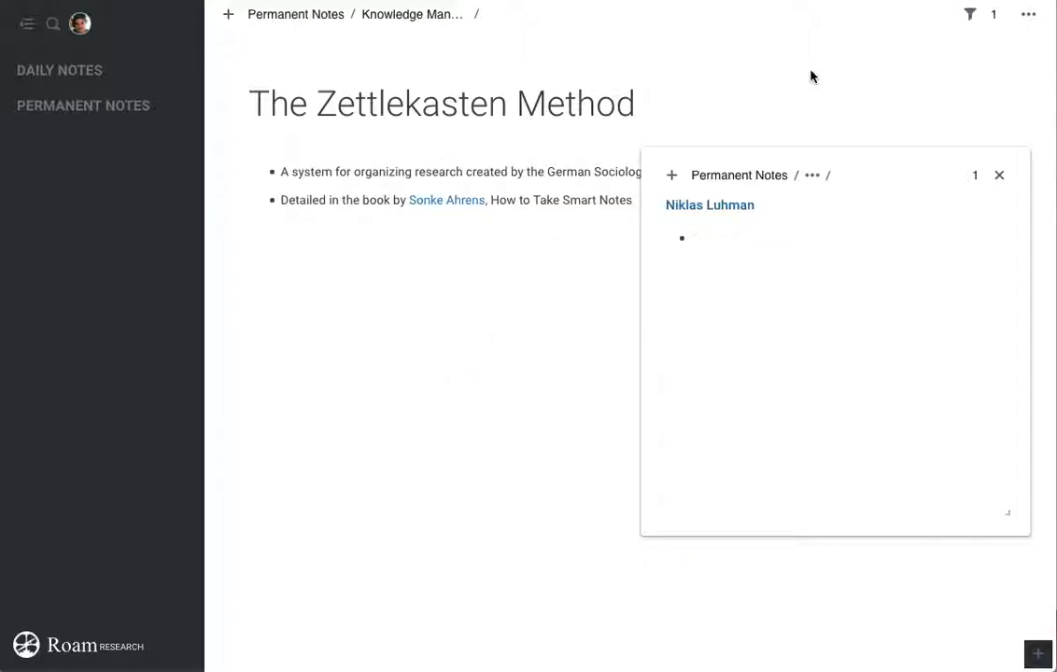
click(999, 176)
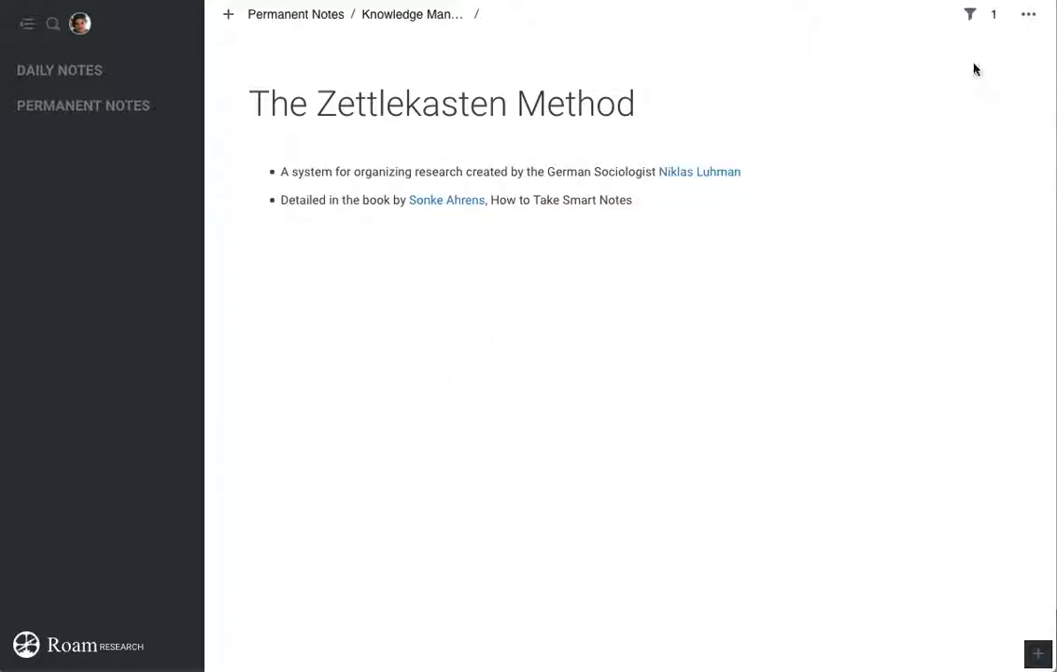
Filter the page to only the bullets that link to Niklas Luhman, and clear that filter.
click(972, 23)
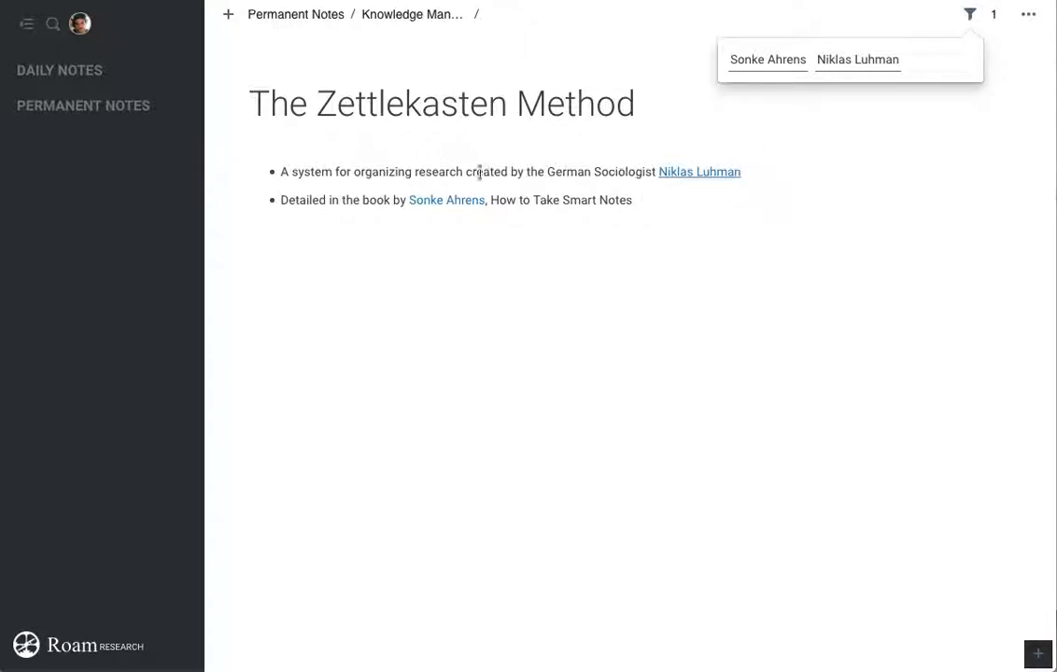
click(868, 61)
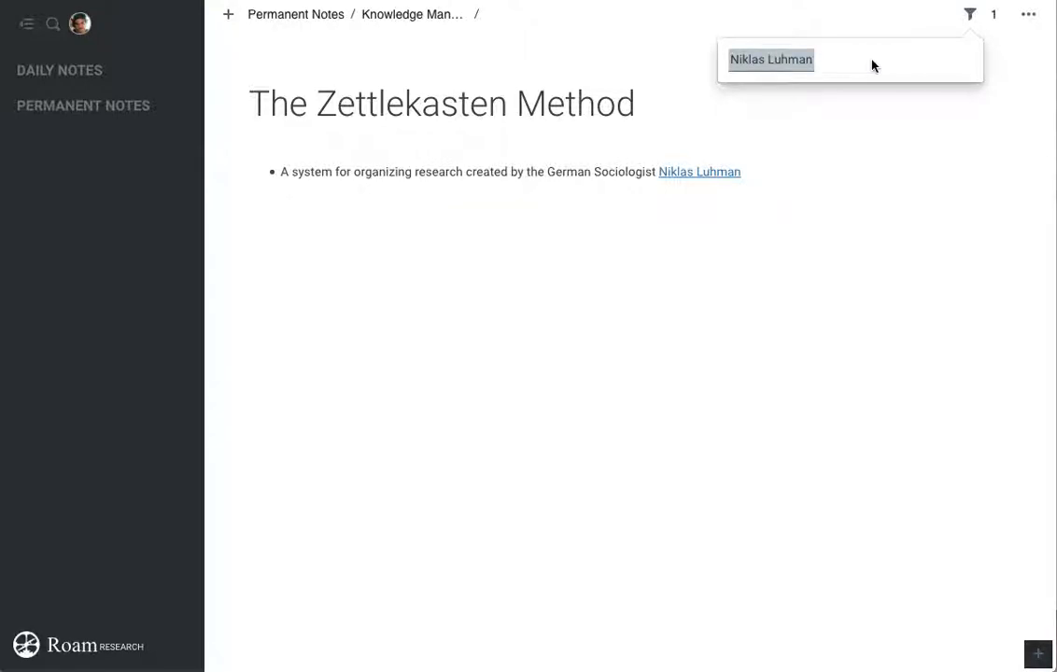
click(798, 70)
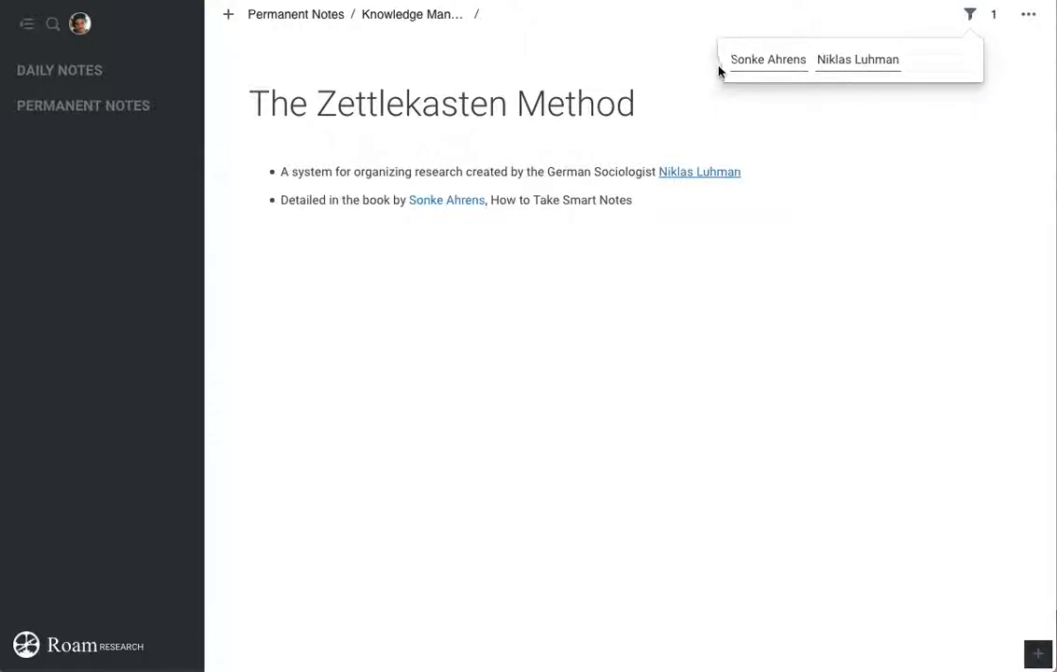
Exclude the bullets that link to Sonke Ahrens using the page filter, remove the exclusion, and close the filter.
shift+click(758, 66)
click(846, 67)
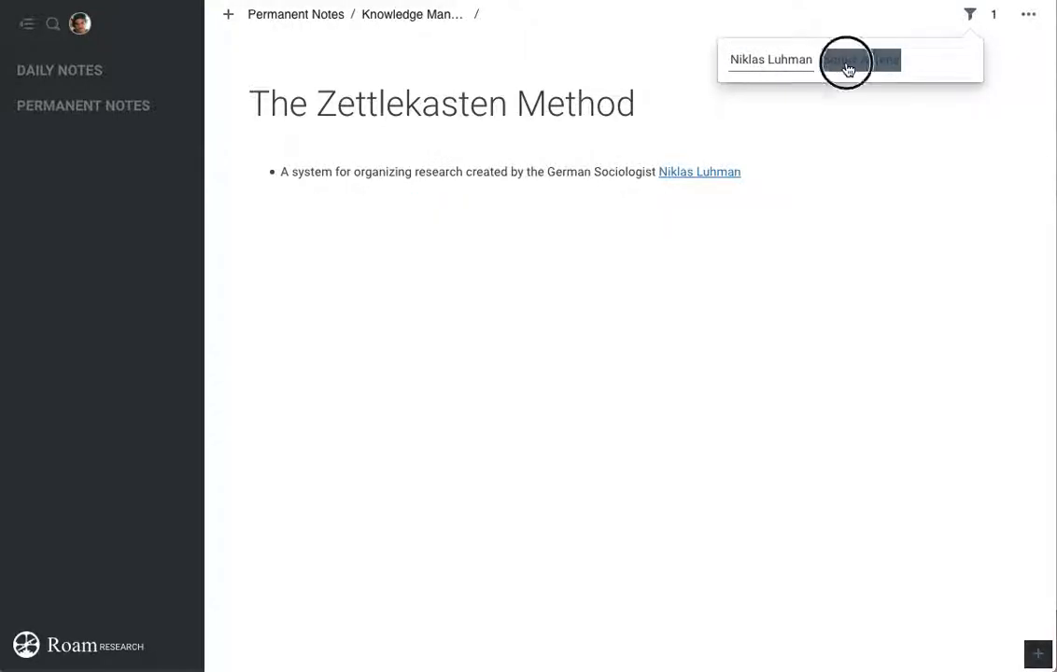
click(789, 64)
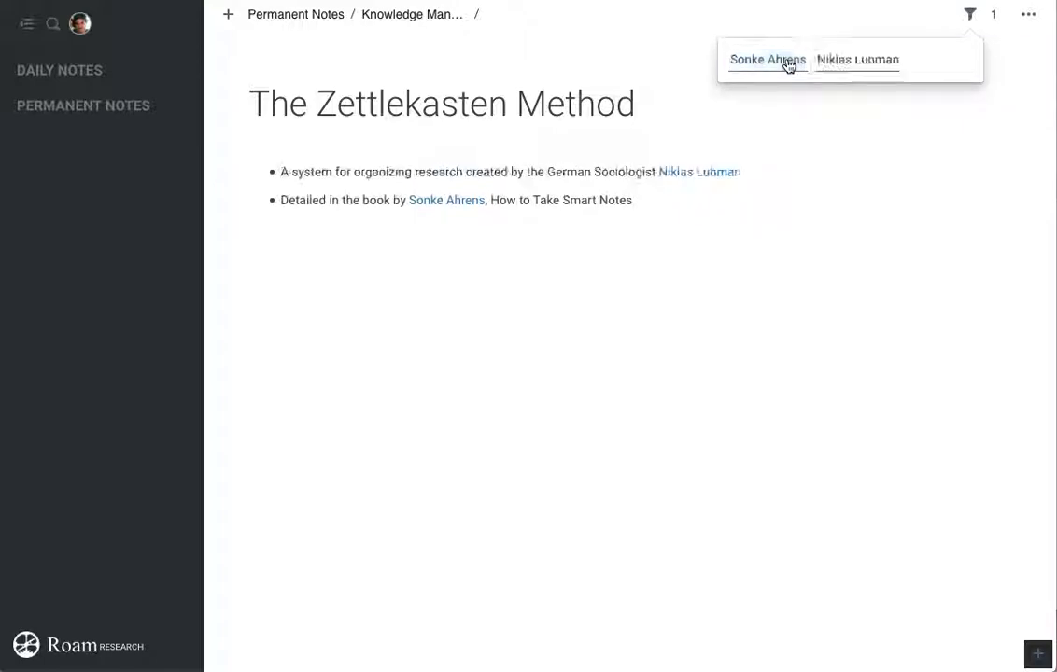
click(973, 20)
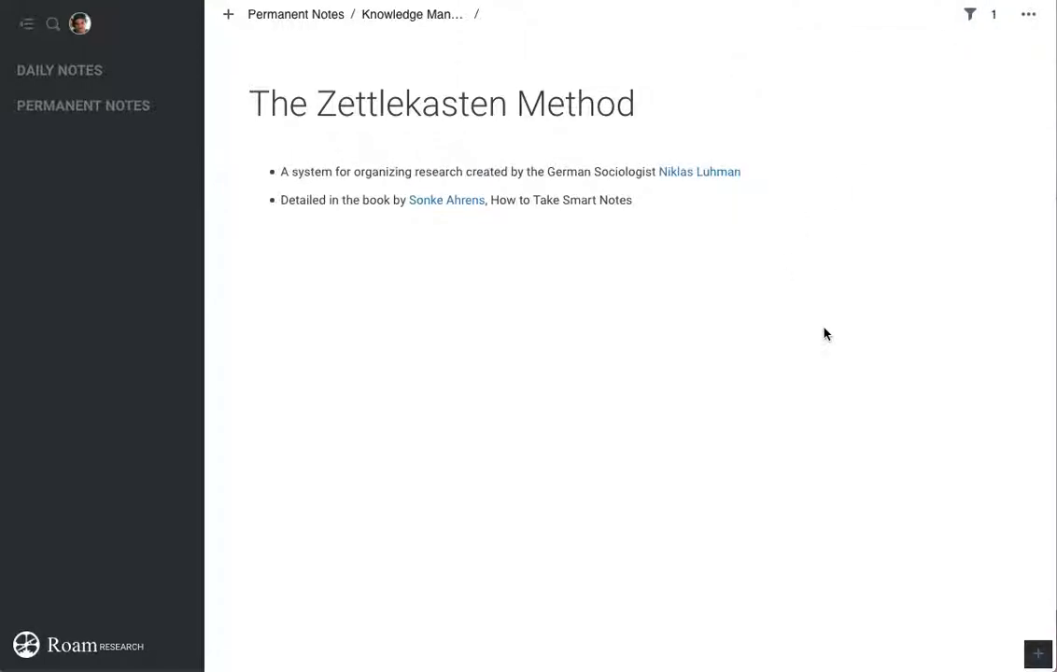